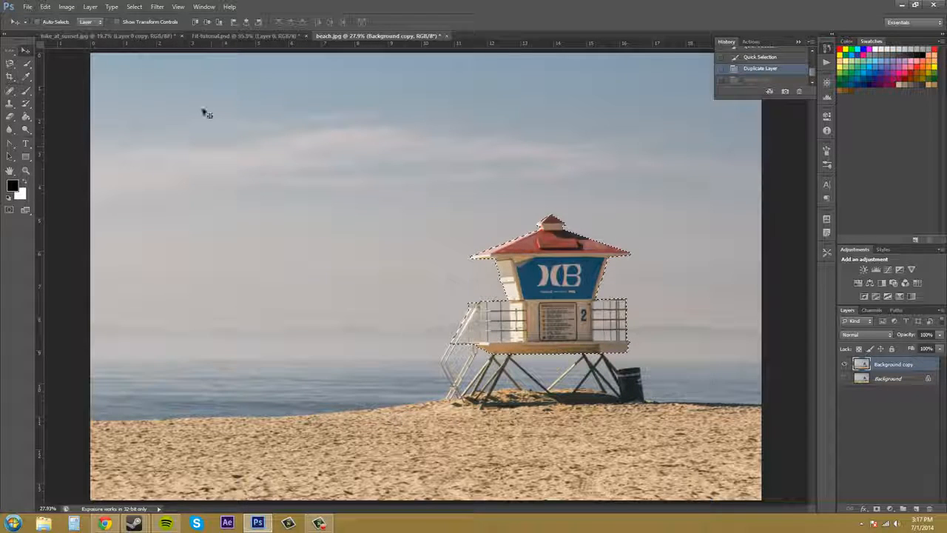
Select the entire canvas and undo that selection to bring back the lifeguard tower outline.
left_click(133, 6)
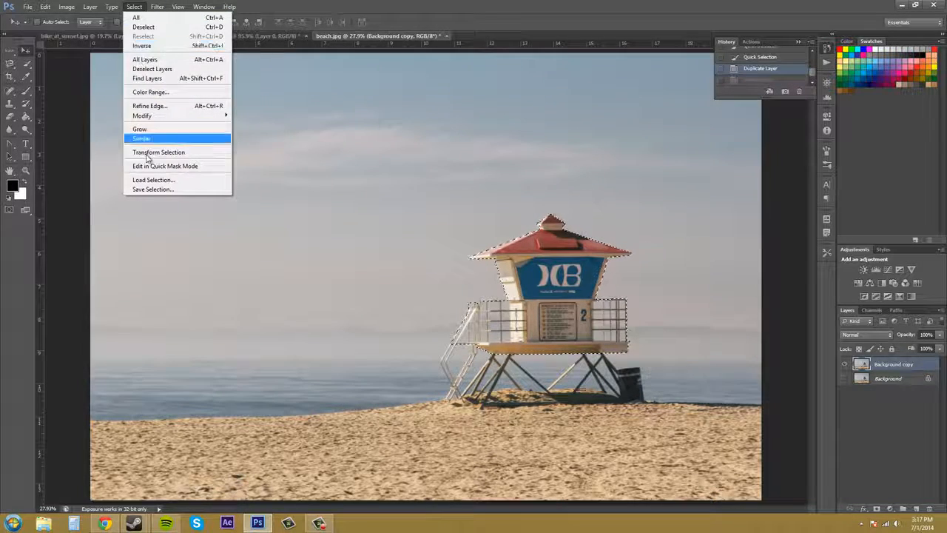
left_click(187, 21)
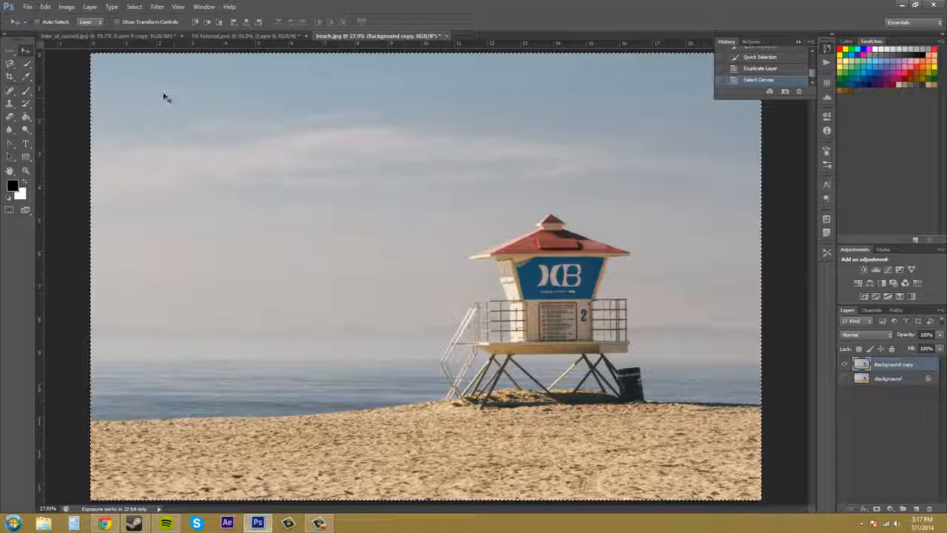
left_click(45, 7)
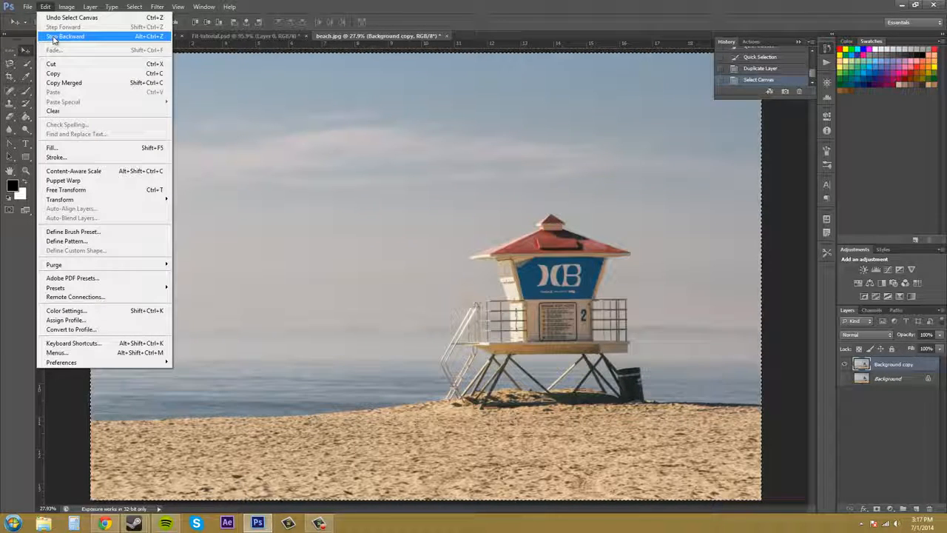
left_click(53, 37)
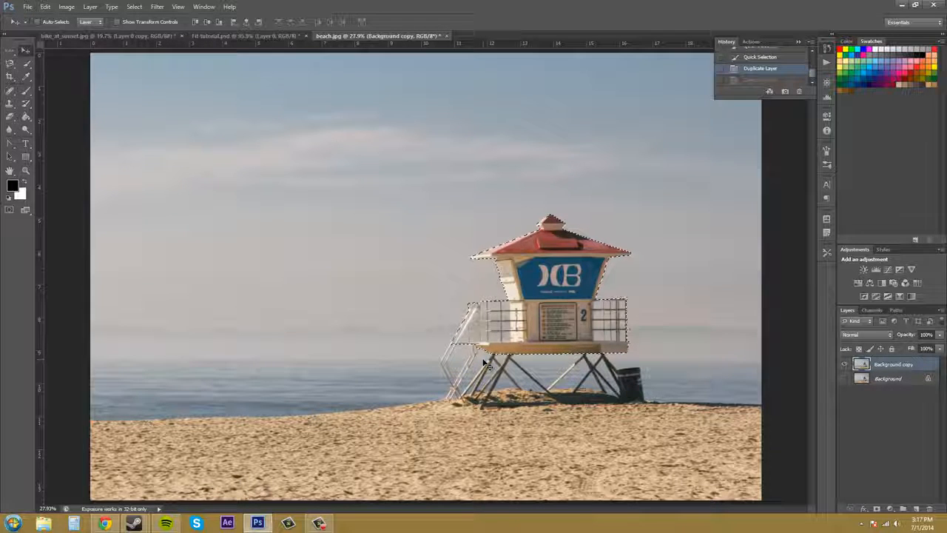
Deselect the lifeguard tower and restore the same selection with Reselect.
left_click(136, 7)
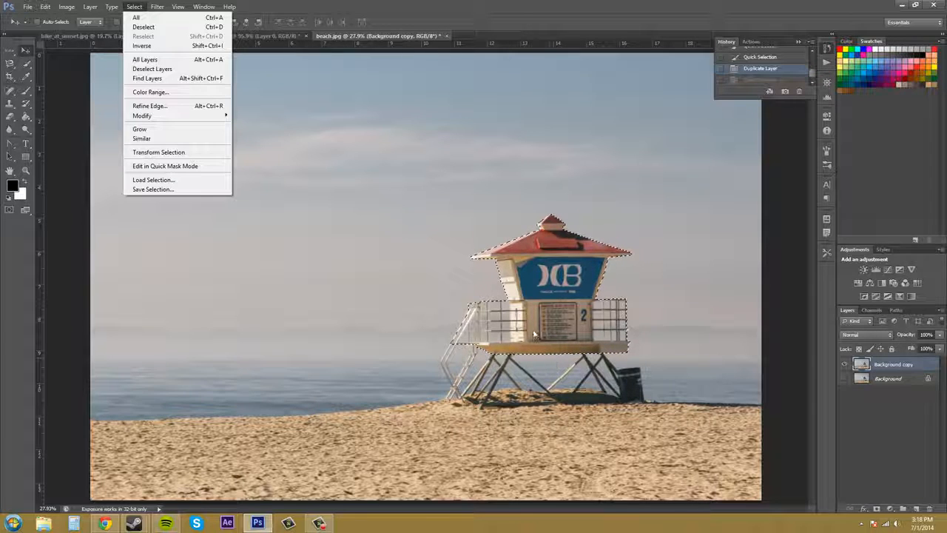
left_click(172, 28)
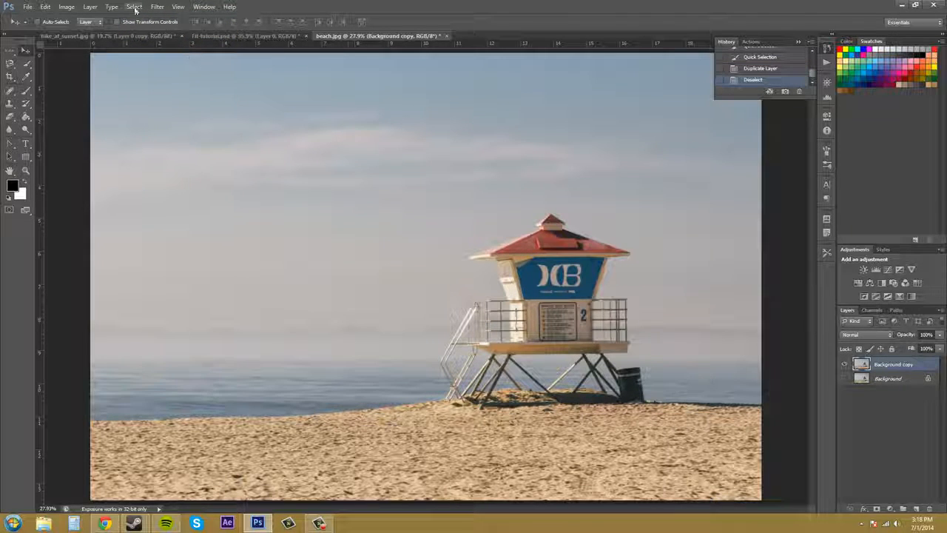
left_click(134, 8)
left_click(170, 36)
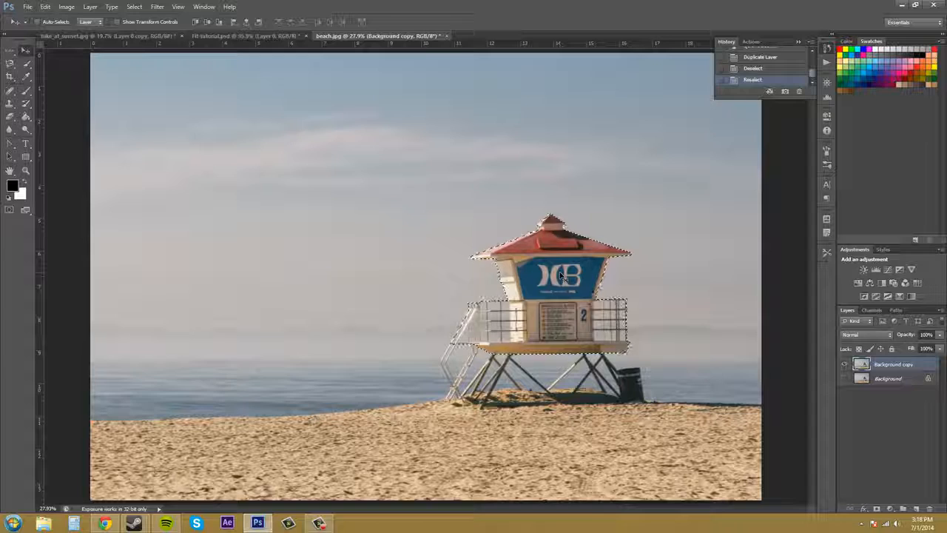
Invert the tower selection and delete everything around the tower on the Background copy layer.
left_click(134, 7)
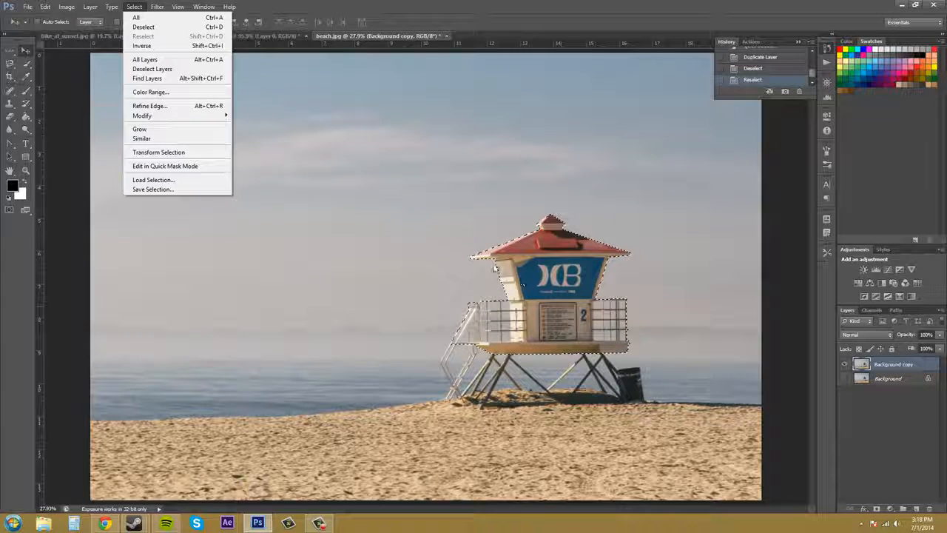
left_click(148, 46)
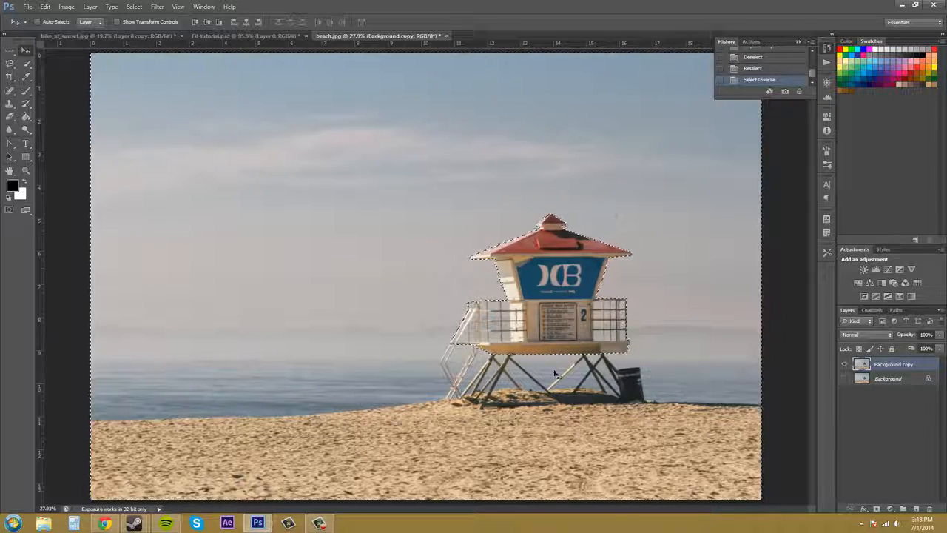
key("Delete")
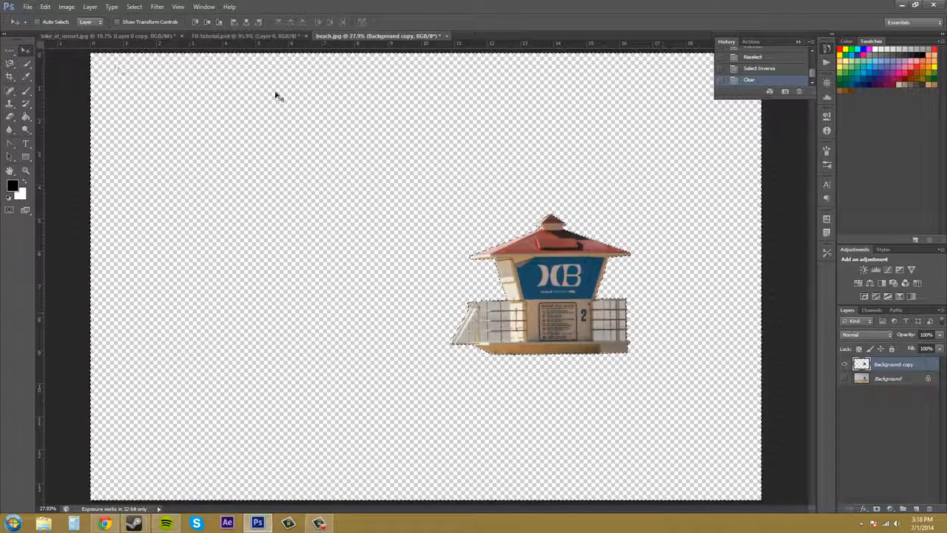
Undo both the deletion around the tower and the selection inversion.
left_click(65, 8)
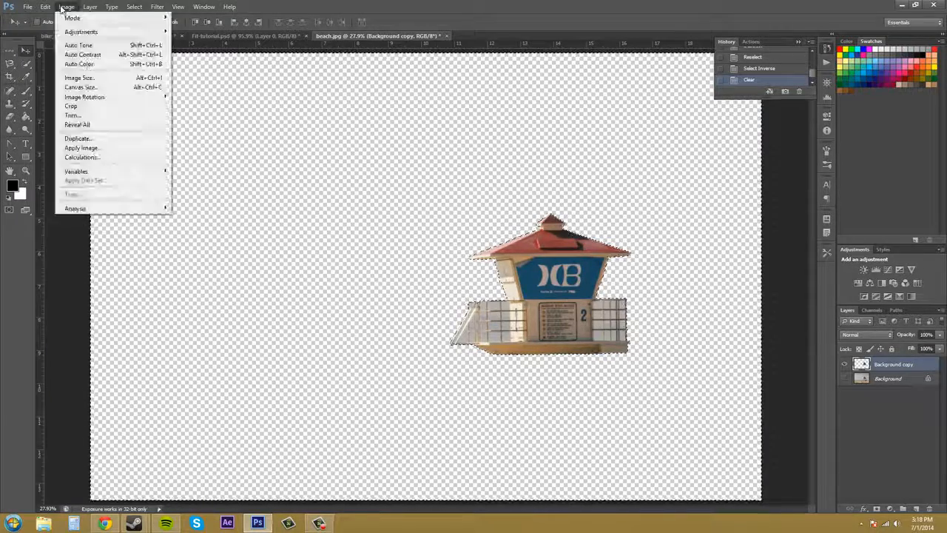
mouse_move(46, 8)
left_click(57, 37)
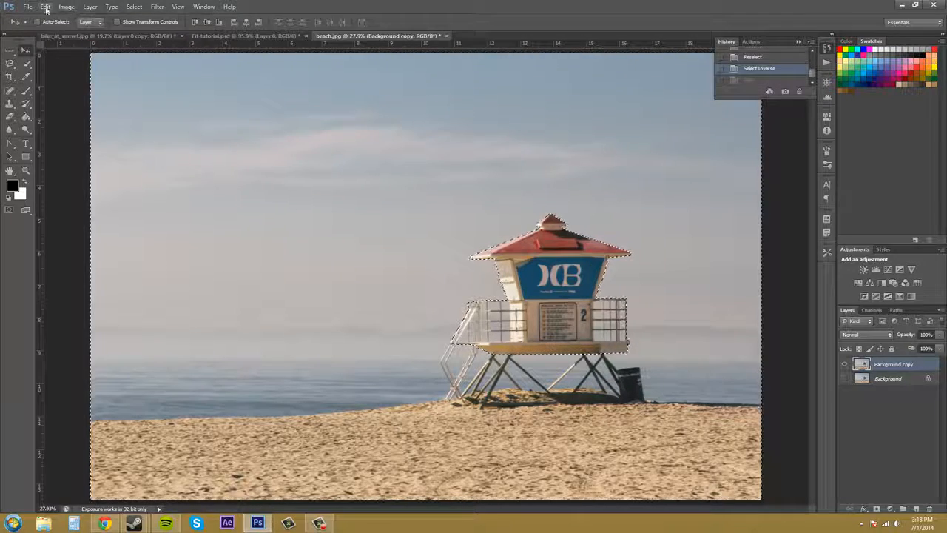
left_click(45, 8)
left_click(61, 36)
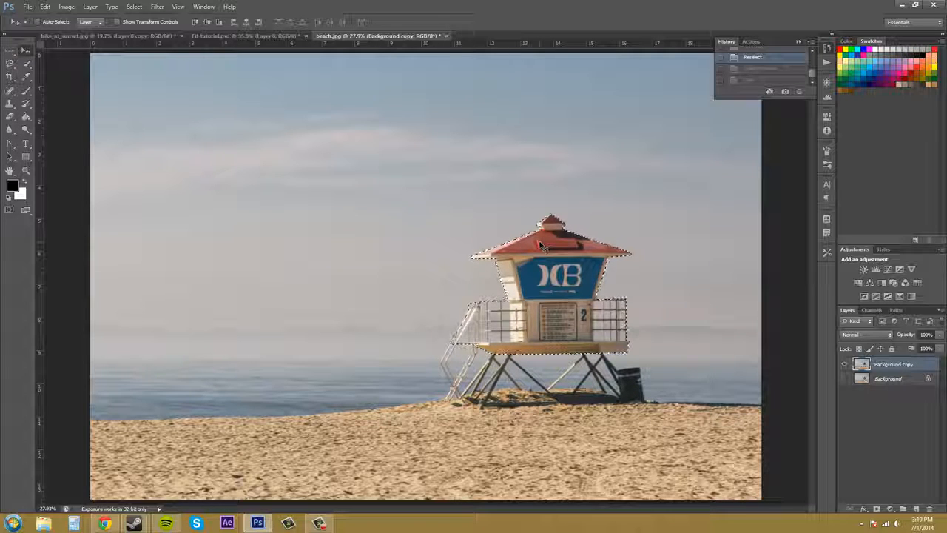
Try to select all layers, and convert the locked Background into a regular layer named Layer 0.
left_click(134, 7)
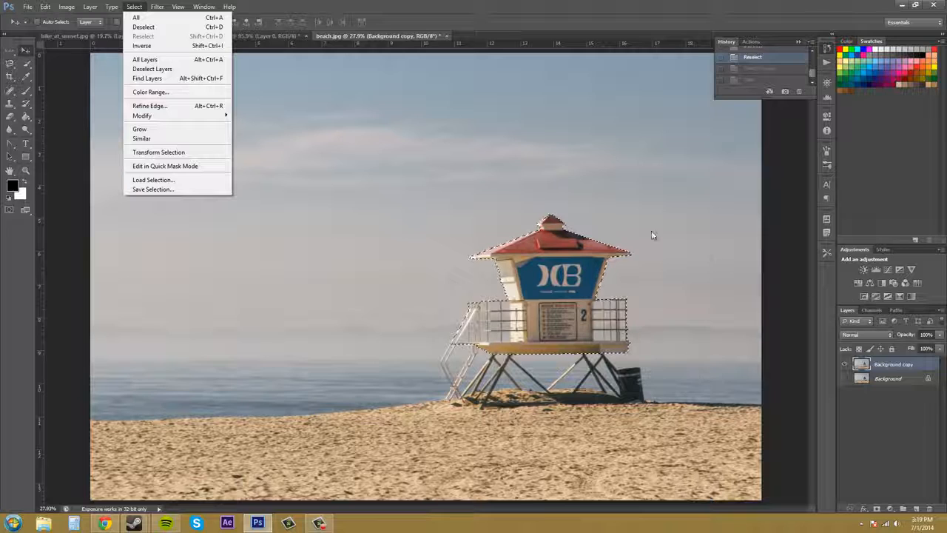
left_click(175, 63)
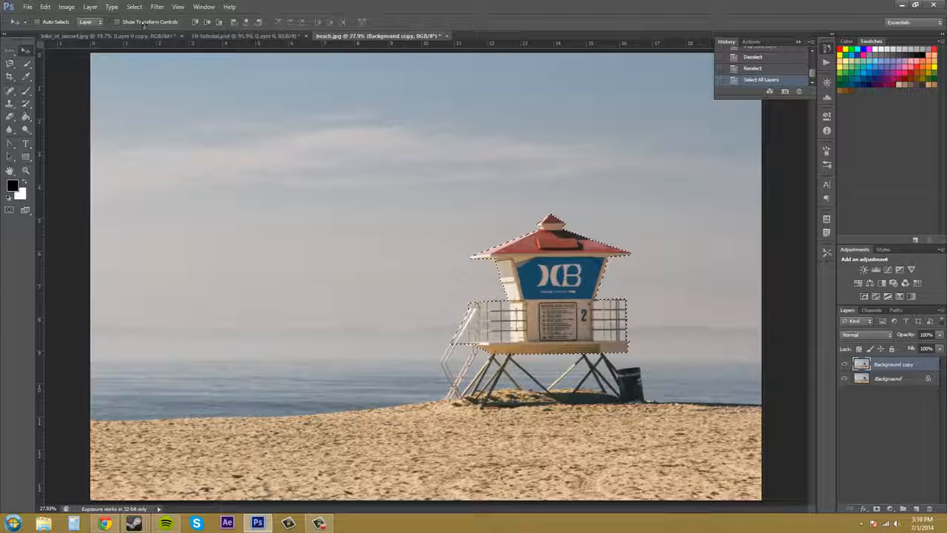
double_click(924, 379)
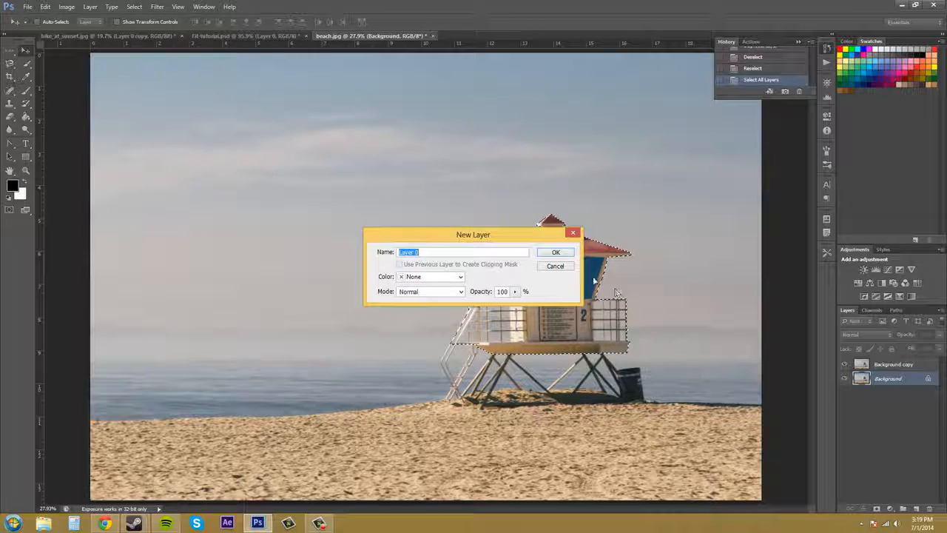
left_click(557, 253)
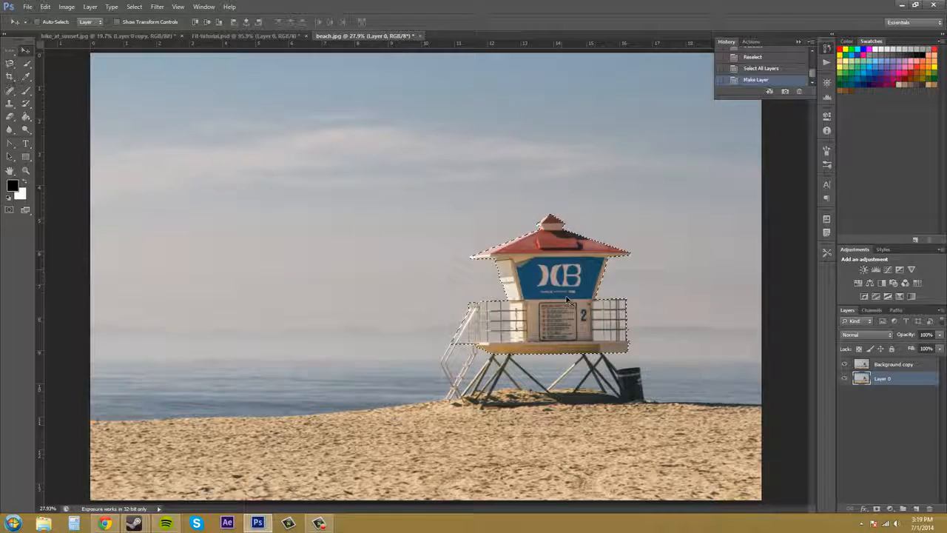
Select all layers at once, and pick Background copy and Layer 0 individually.
left_click(134, 7)
left_click(147, 61)
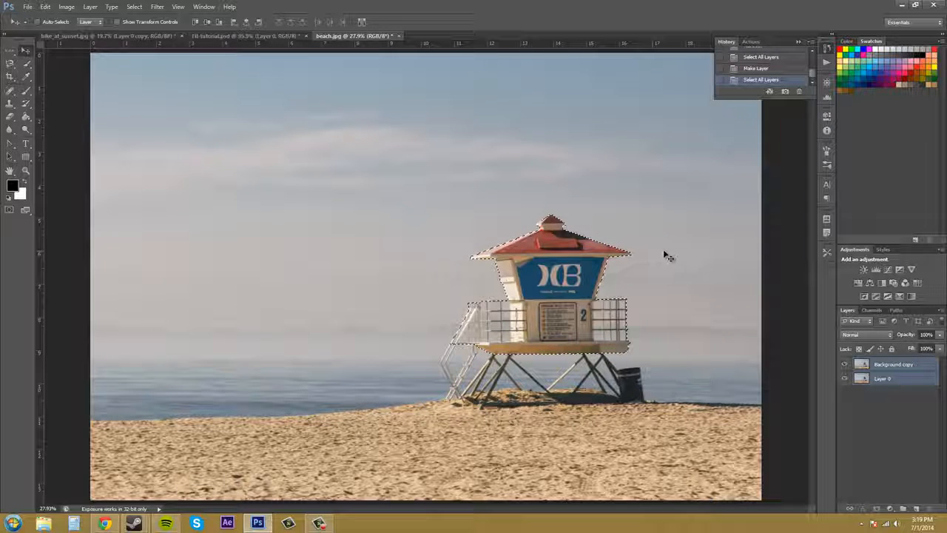
left_click(894, 390)
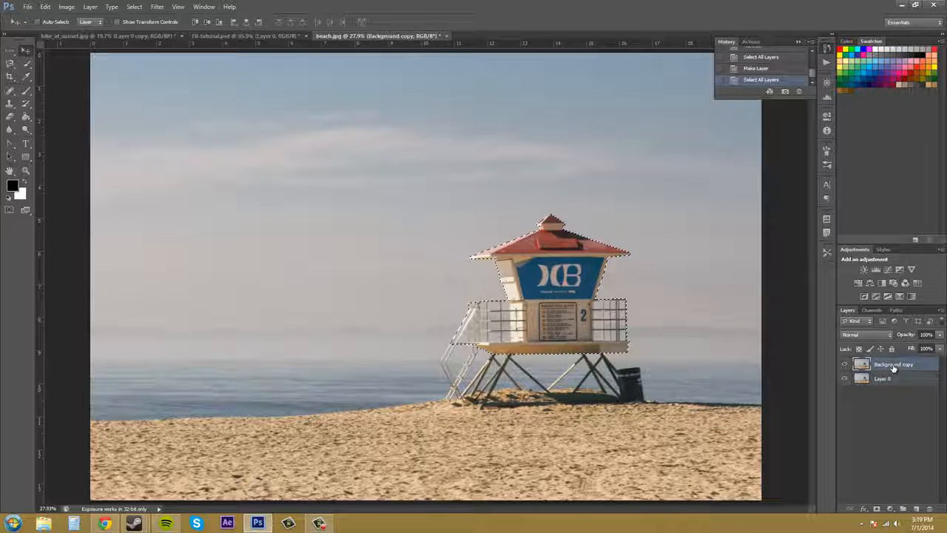
left_click(892, 365)
left_click(894, 377)
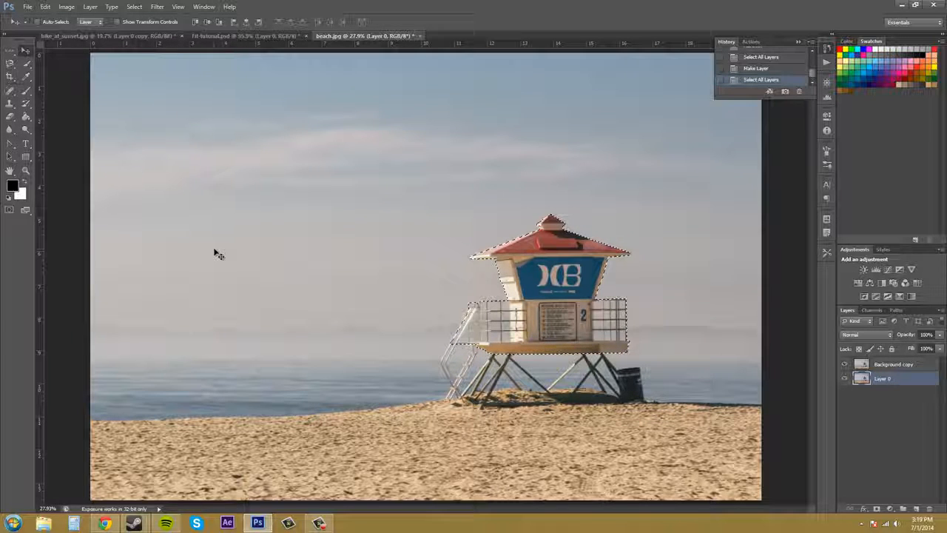
Select all layers, move them together slightly downward, and undo the move.
left_click(134, 7)
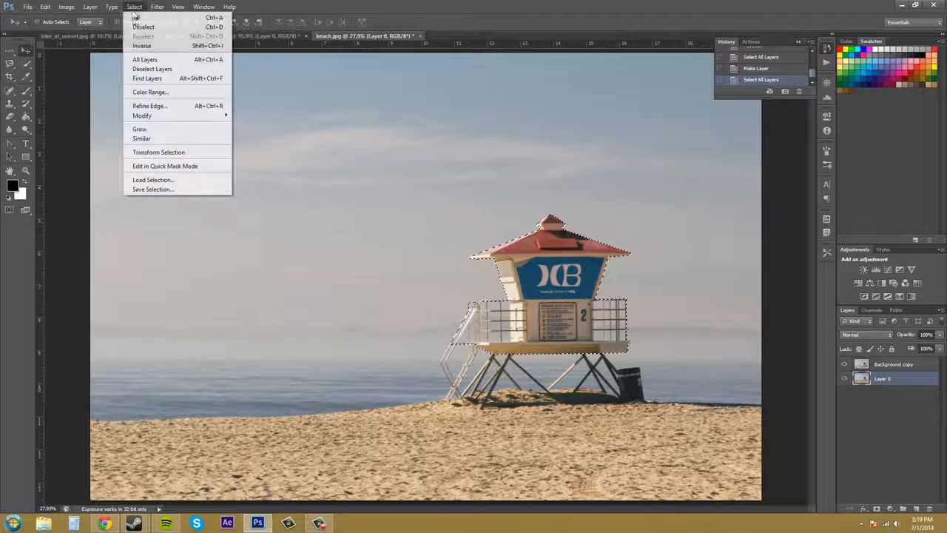
left_click(145, 60)
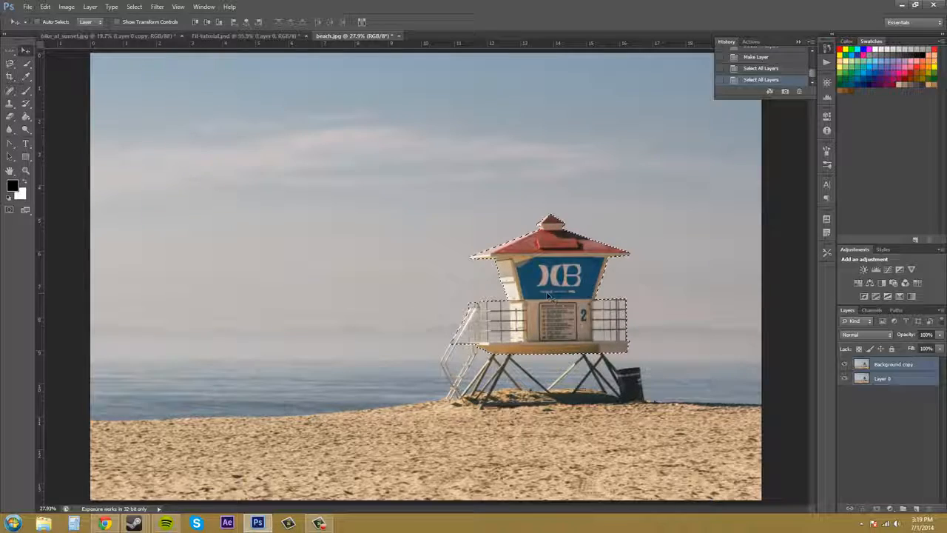
left_click_drag(558, 293, 578, 298)
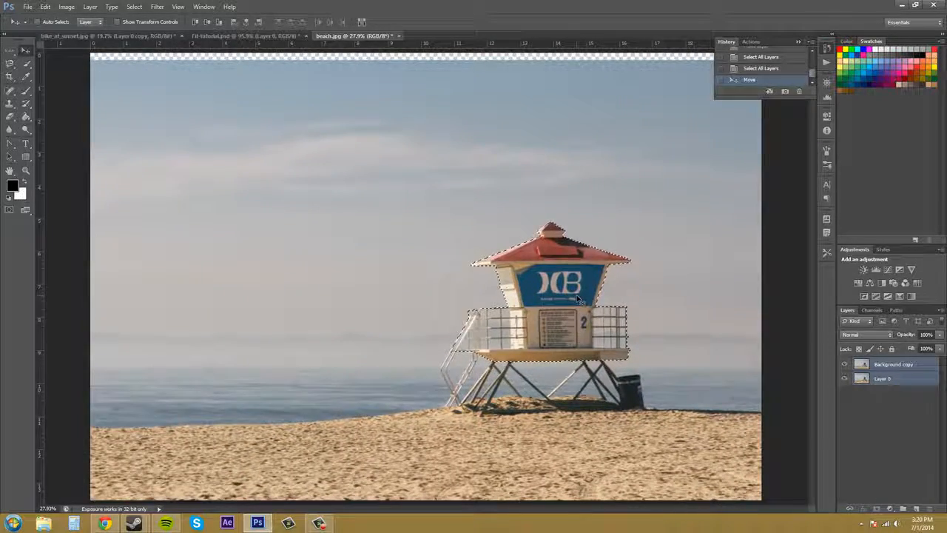
key("ctrl+z")
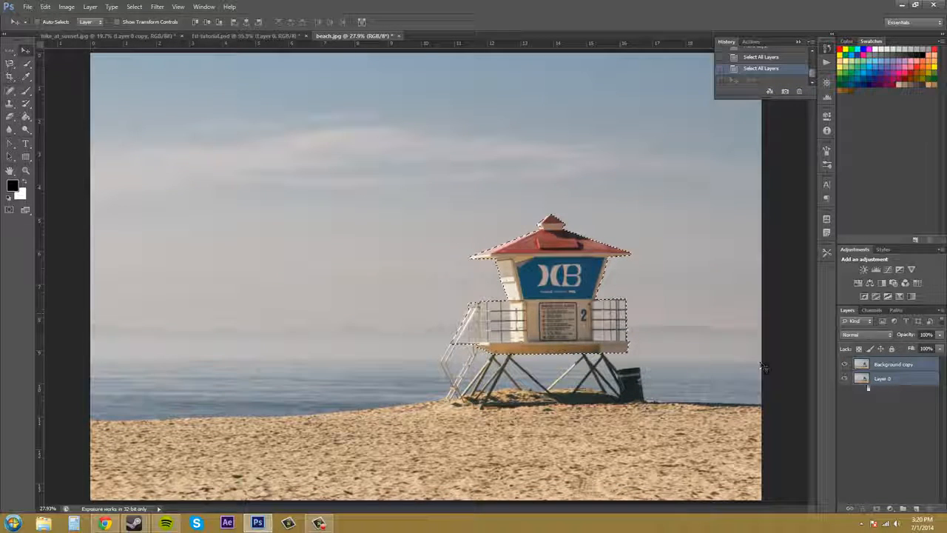
Deselect all layers while keeping the tower's pixel selection.
left_click(132, 7)
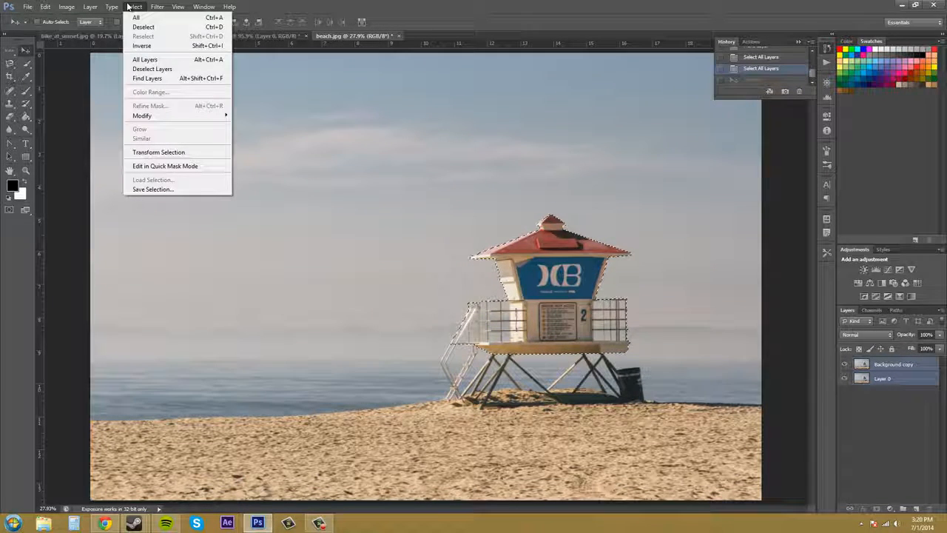
left_click(147, 68)
Use Find Layers to search the layers by the name "layer".
left_click(111, 7)
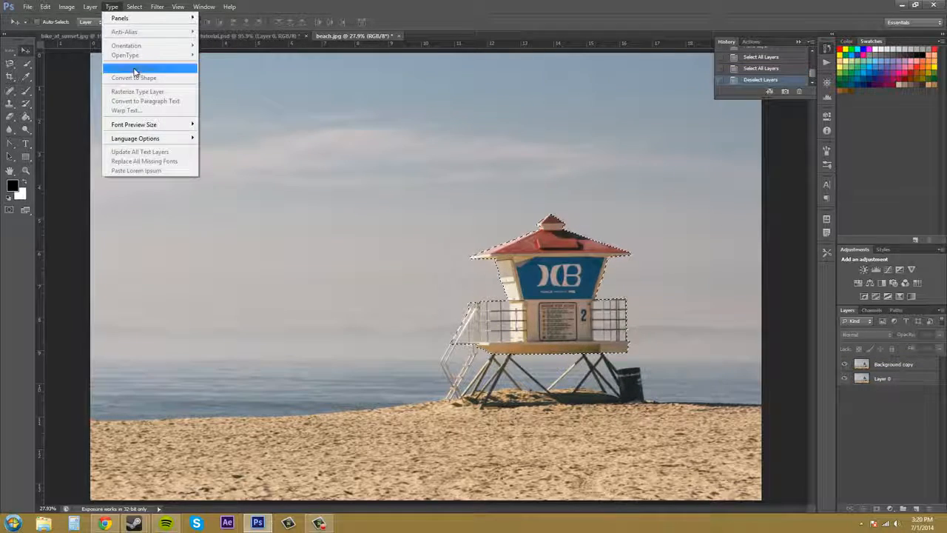
mouse_move(133, 6)
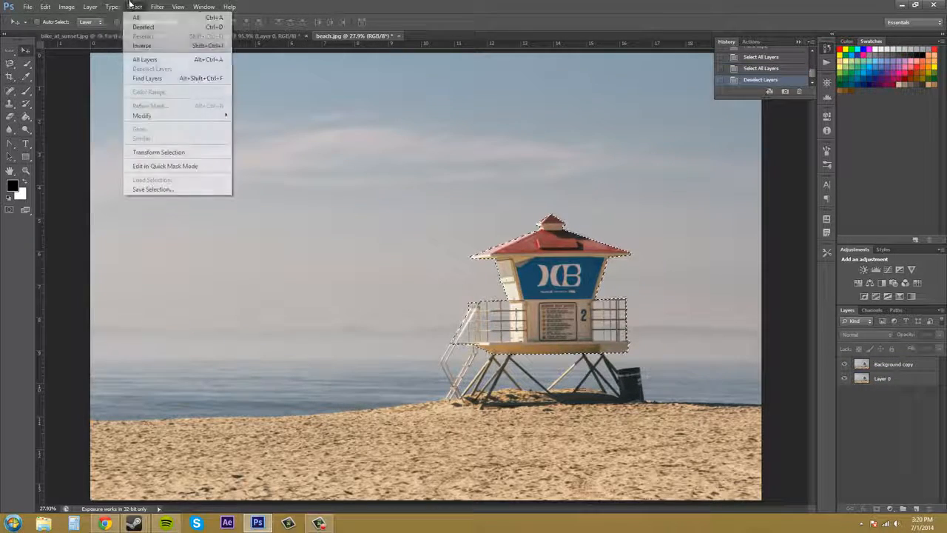
left_click(151, 79)
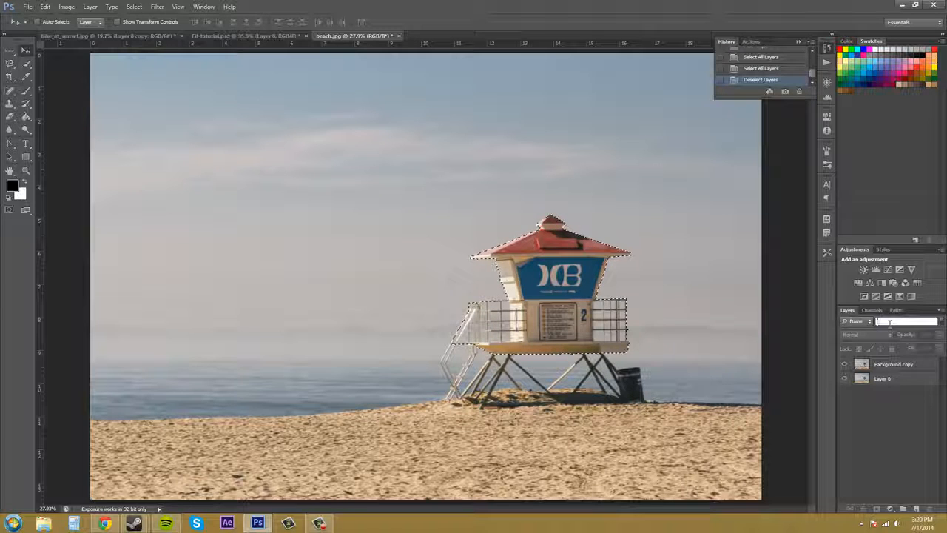
type("layer")
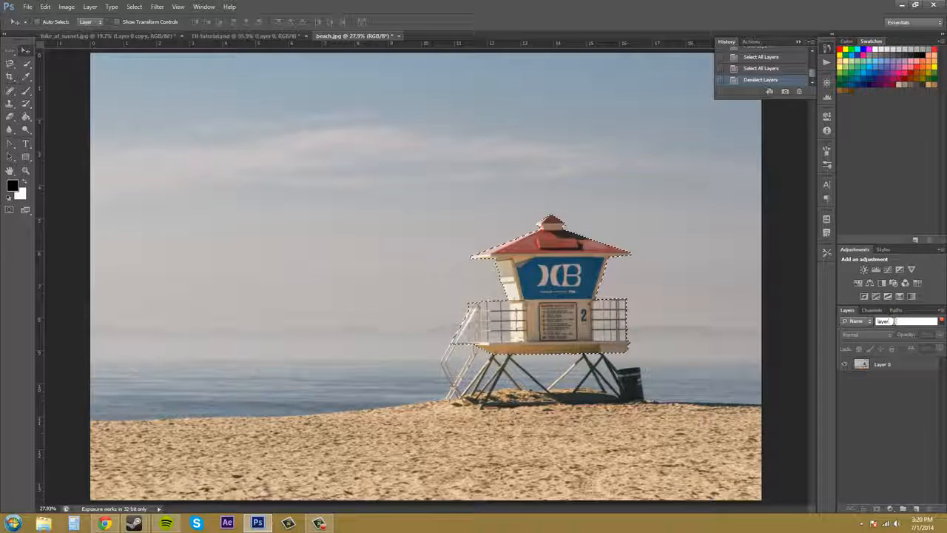
Clear the layer name search, toggling the layer filtering, and set the filter type to Name.
key("BackSpace")
key("BackSpace")
key("BackSpace")
key("BackSpace")
key("BackSpace")
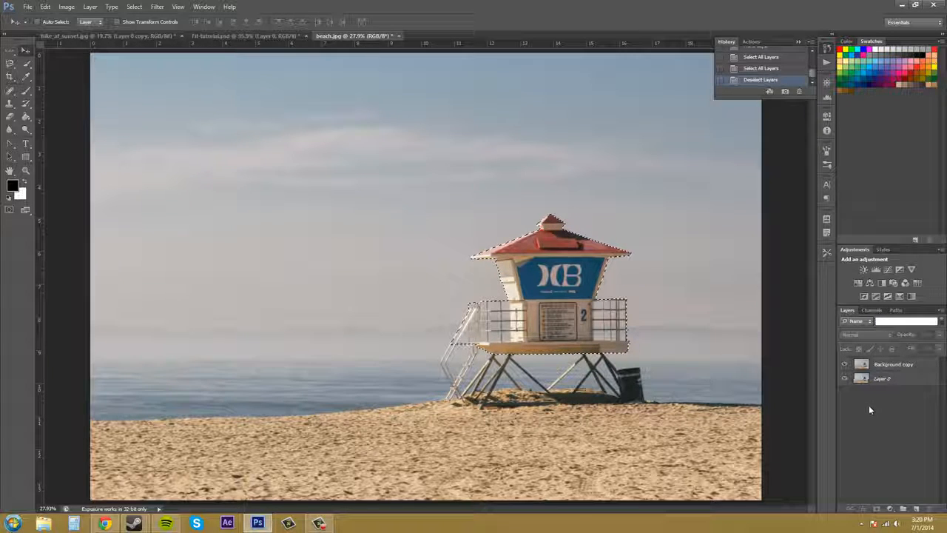
left_click(942, 323)
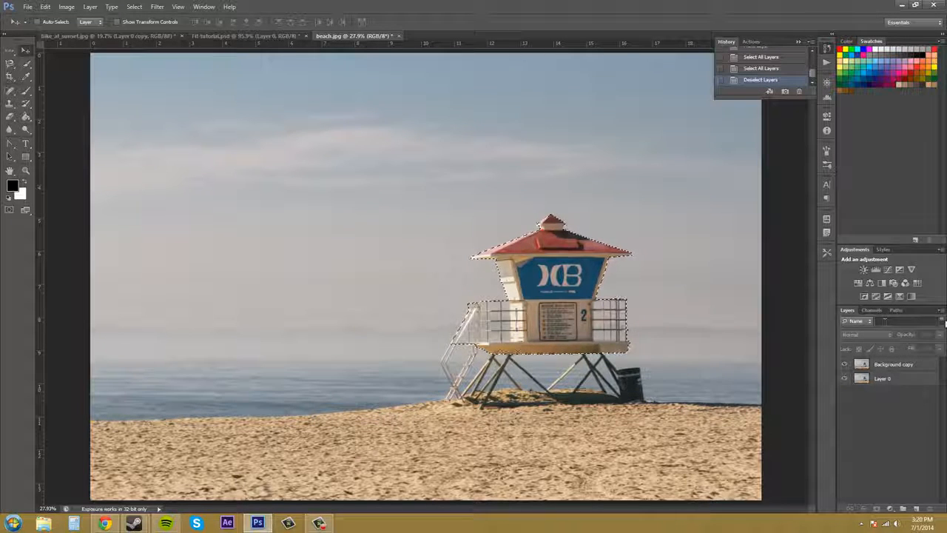
left_click(943, 323)
left_click(942, 323)
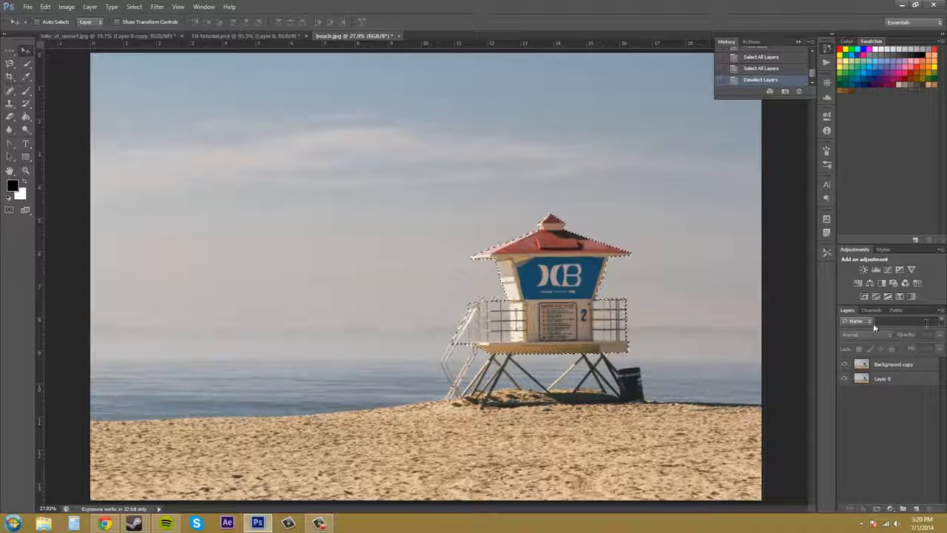
left_click(870, 321)
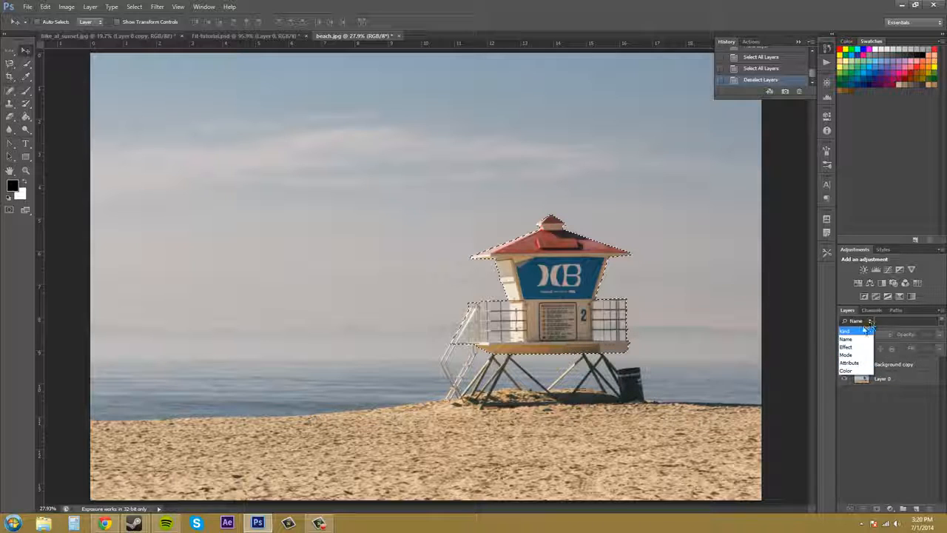
left_click(855, 339)
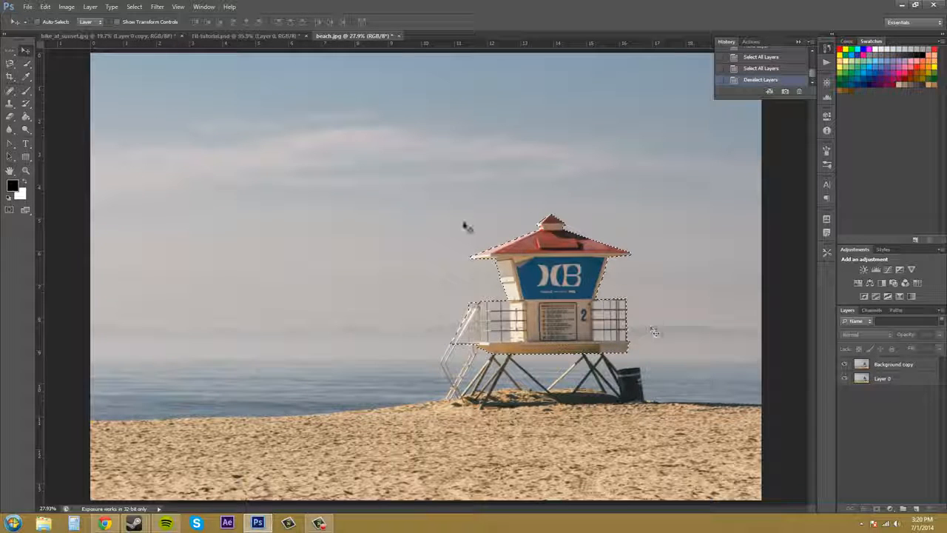
left_click(136, 6)
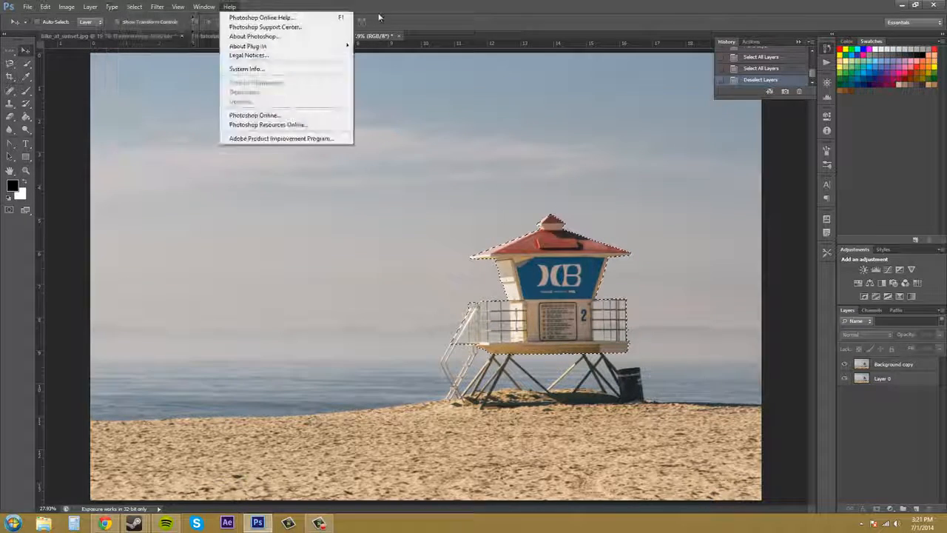
Look at the Refine Edge option of the Quick Selection tool, and return to the Move tool.
left_click(401, 6)
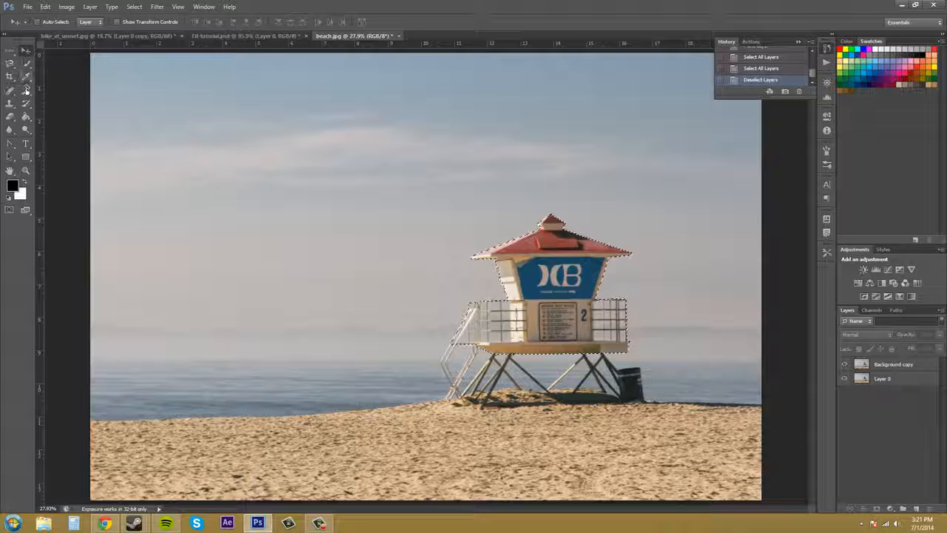
left_click(26, 64)
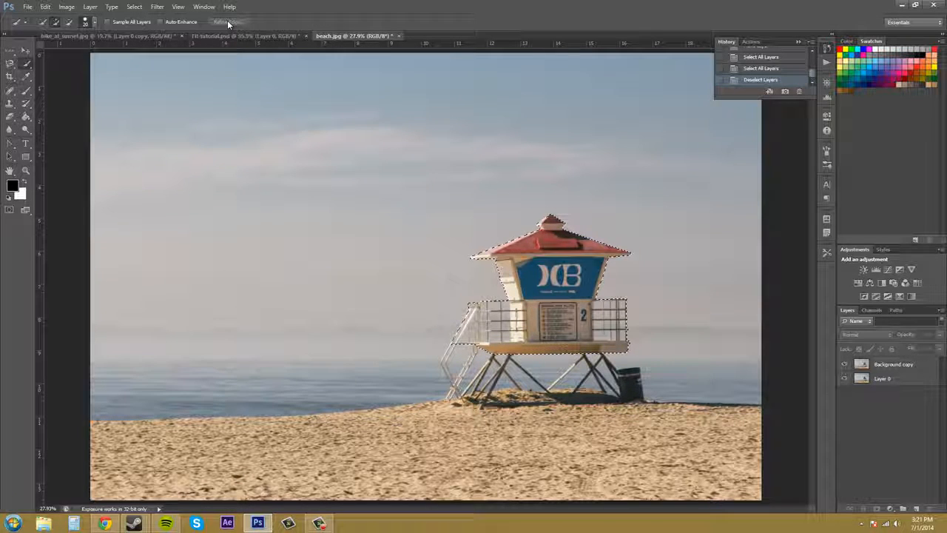
left_click(21, 54)
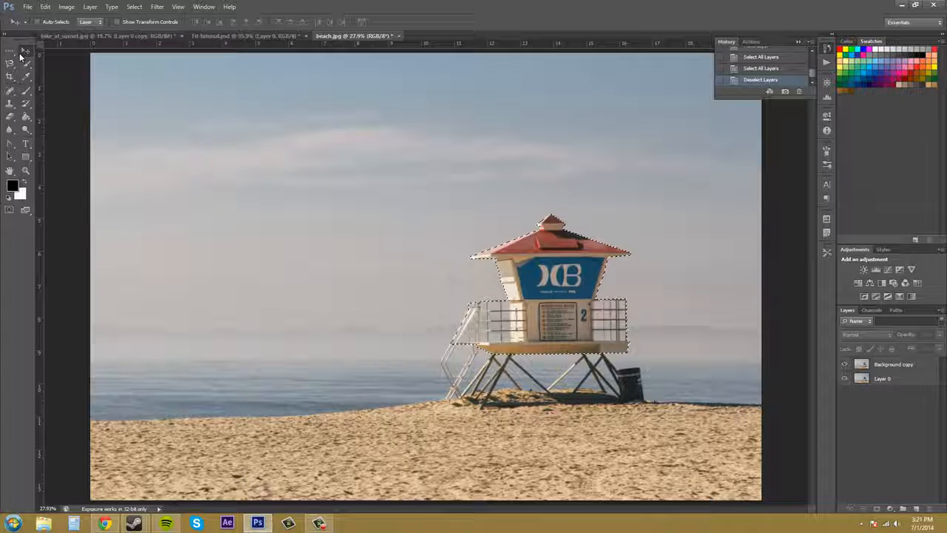
Open the Expand Selection settings for the tower's selection, move the dialog clear of the tower, and cancel it.
left_click(157, 7)
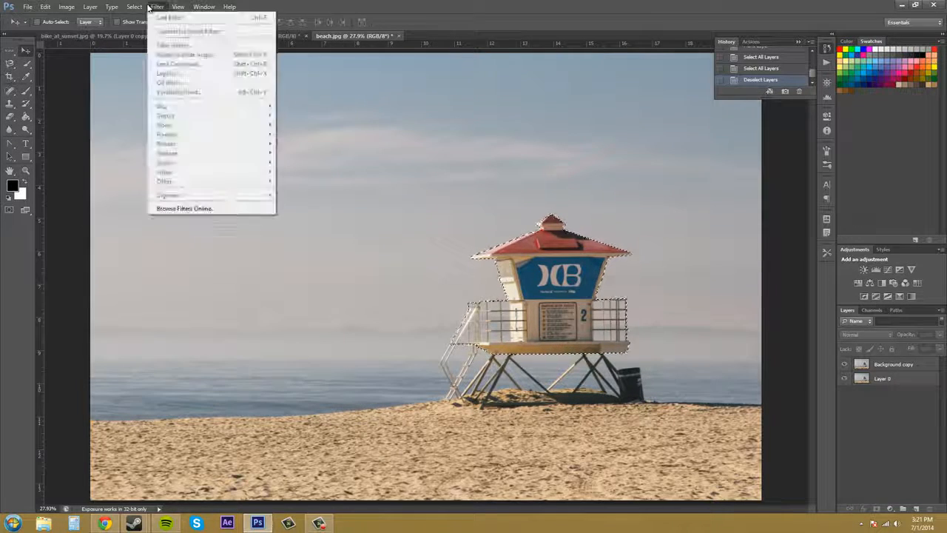
mouse_move(125, 8)
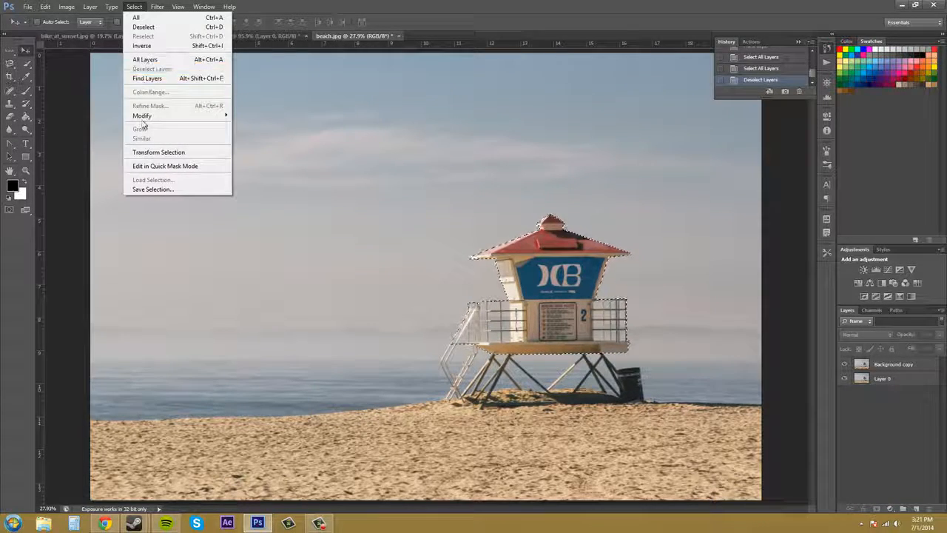
mouse_move(145, 118)
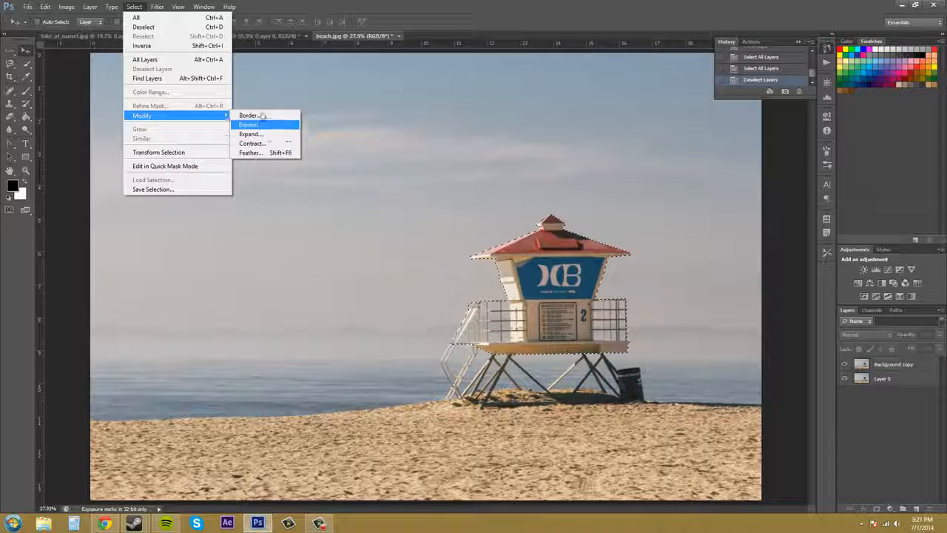
left_click(255, 133)
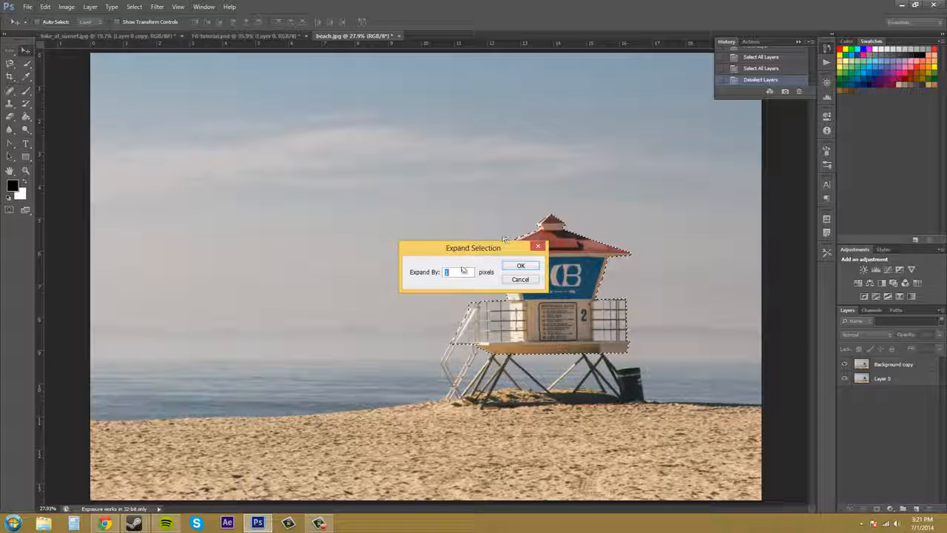
left_click_drag(442, 244, 345, 232)
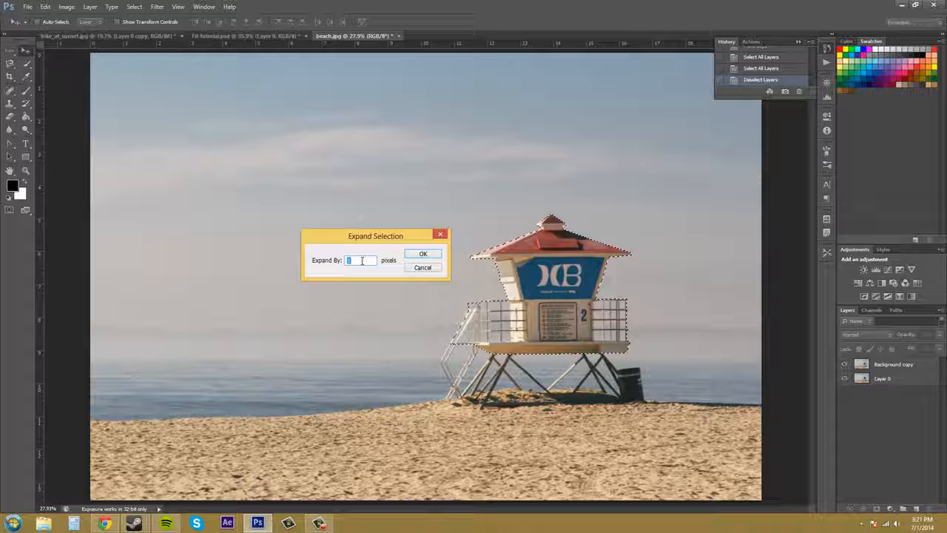
type("5")
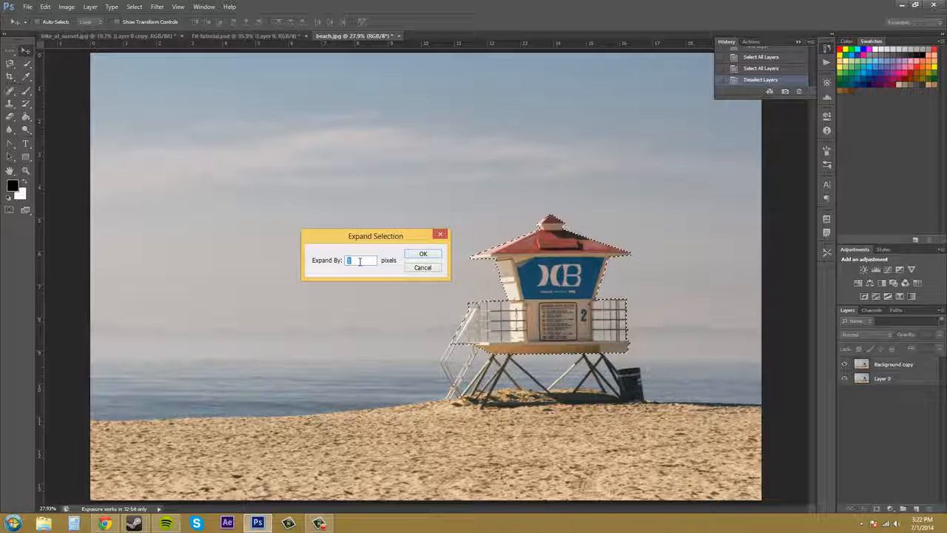
left_click(435, 270)
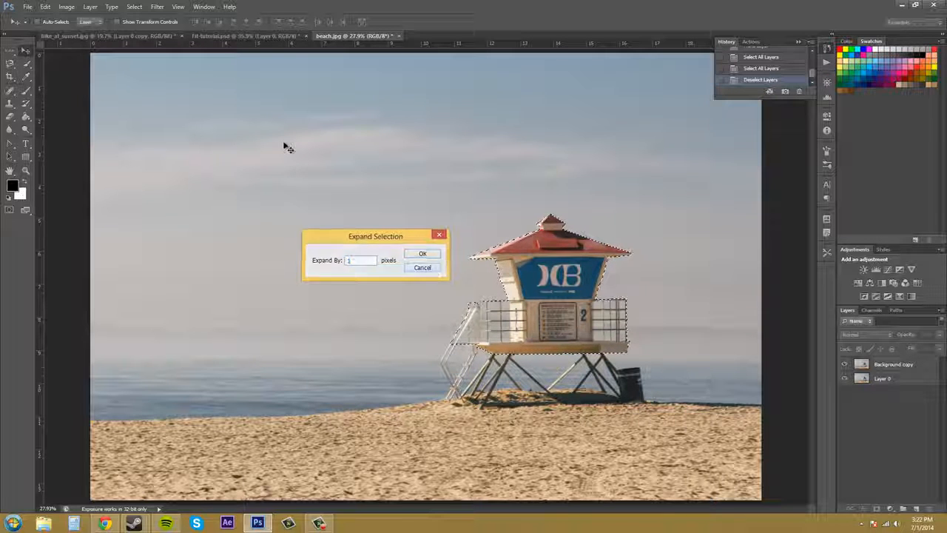
Try to contract the tower's selection by 0 pixels, and cancel the Contract Selection dialog.
left_click(134, 7)
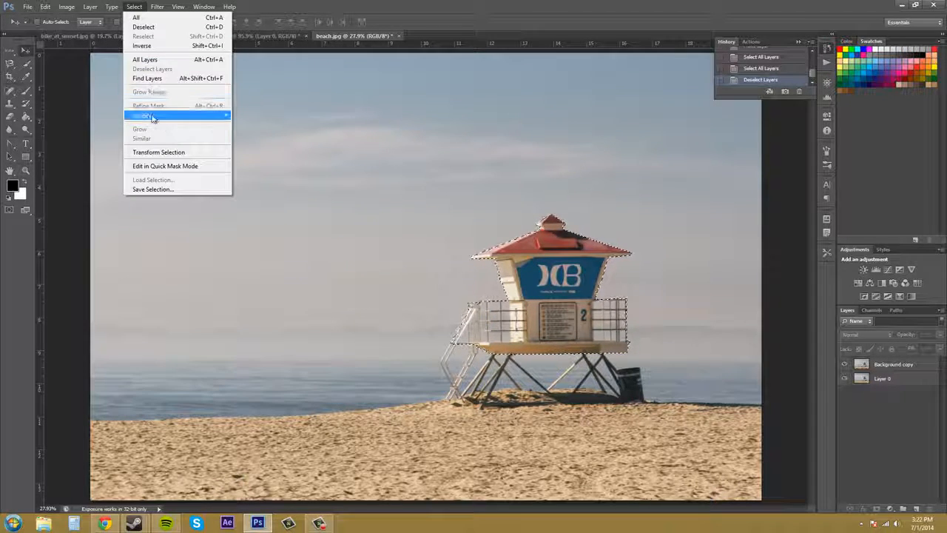
left_click(263, 144)
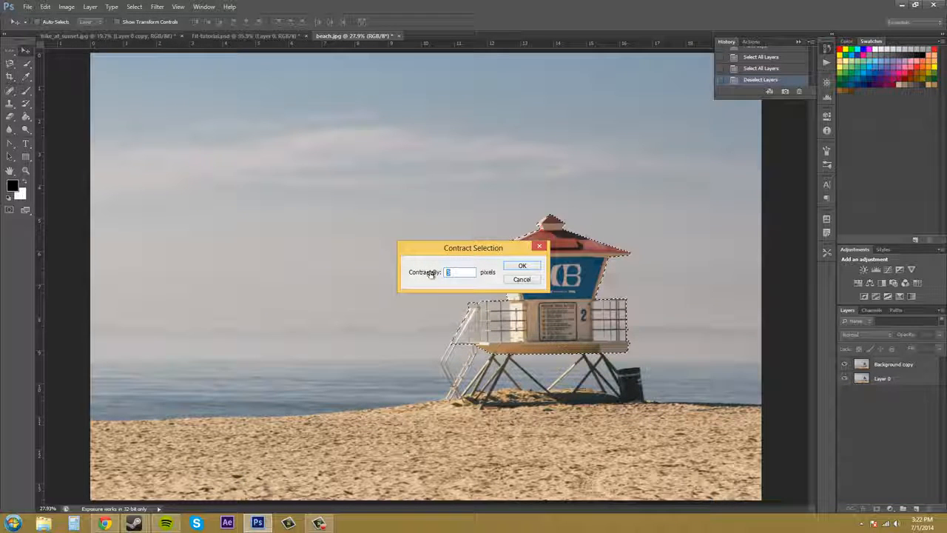
type("0")
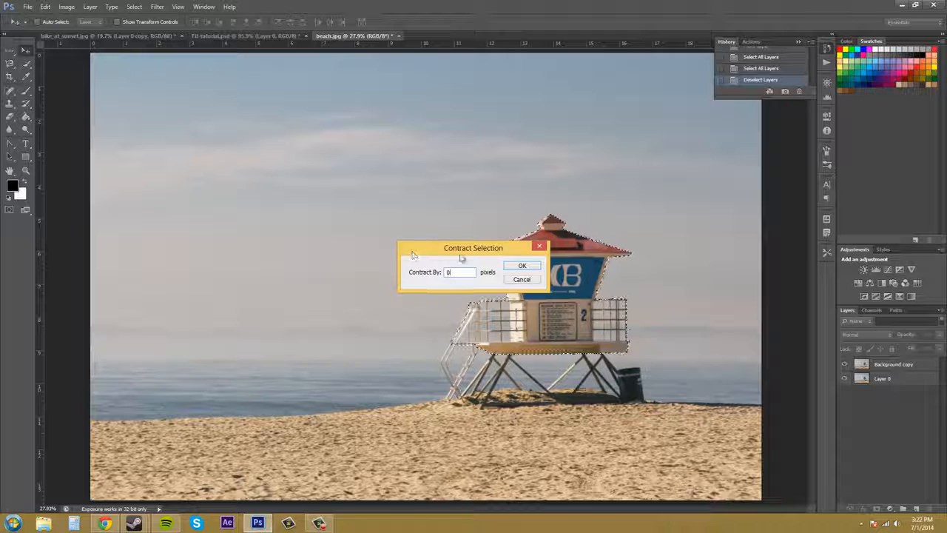
left_click(523, 266)
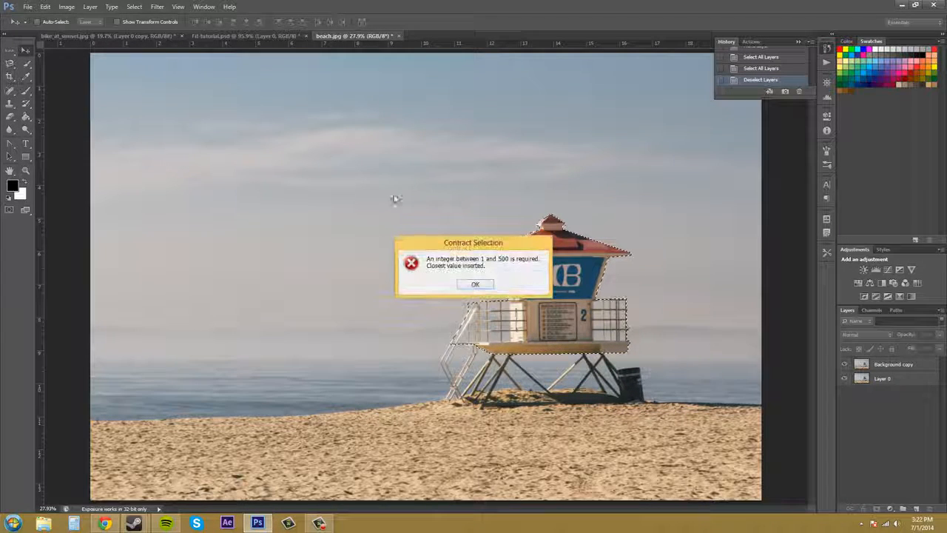
left_click(475, 284)
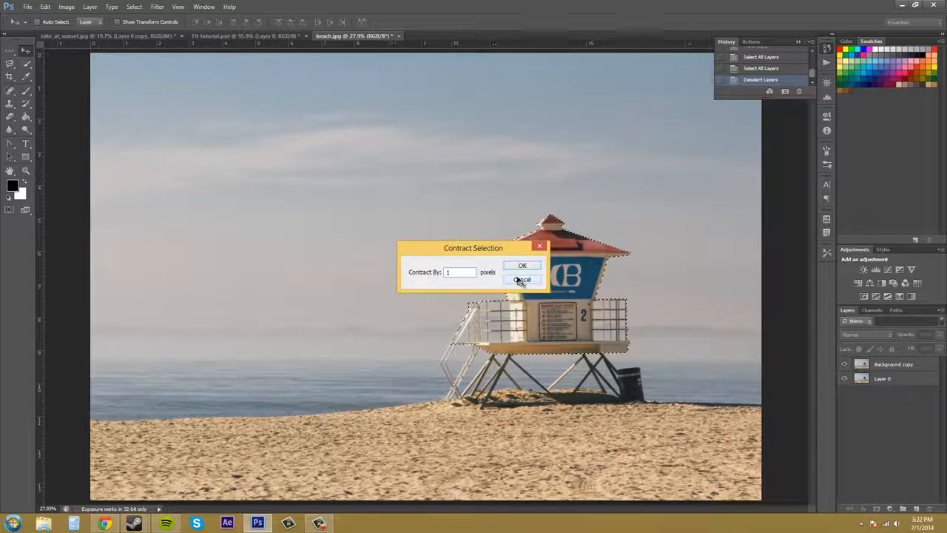
left_click(521, 279)
Make the Background copy layer active so that Grow and Similar can be used on the tower's selection.
left_click(155, 6)
mouse_move(138, 9)
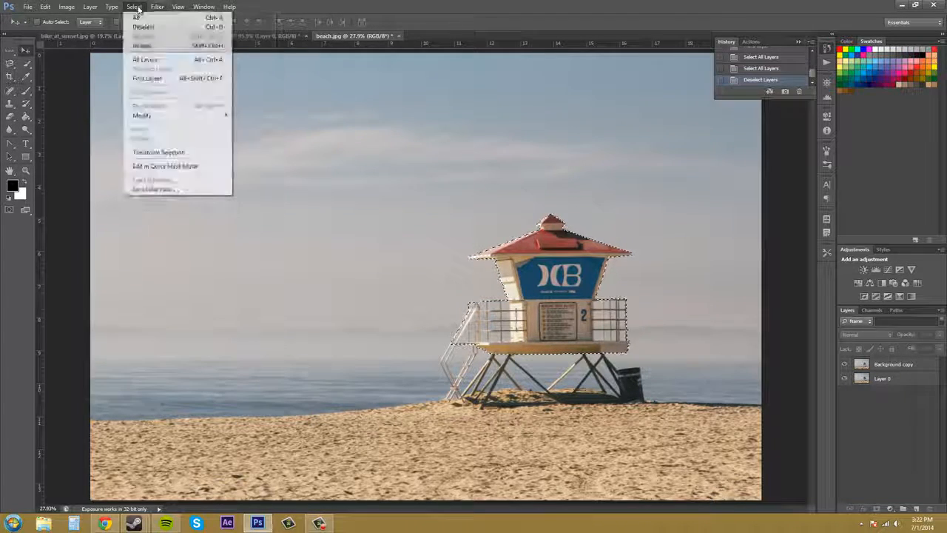
mouse_move(165, 120)
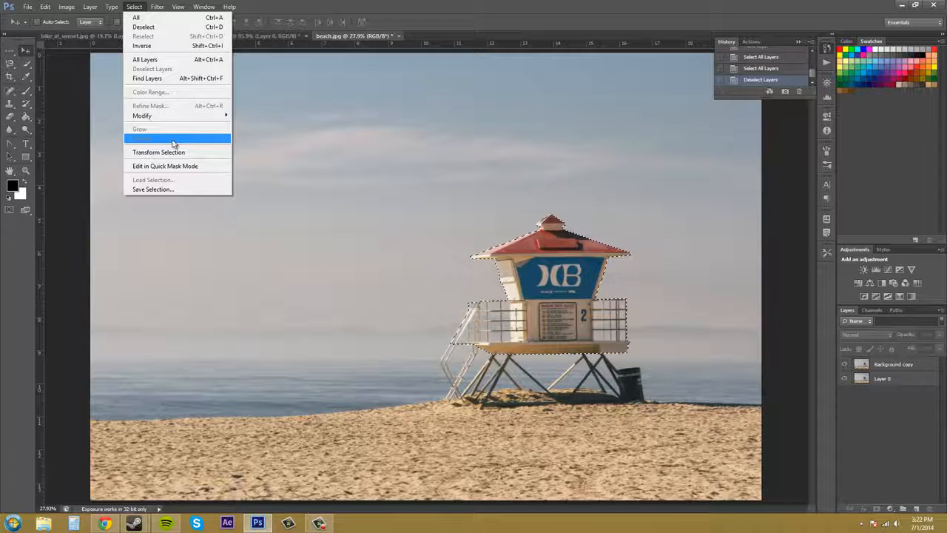
left_click(909, 364)
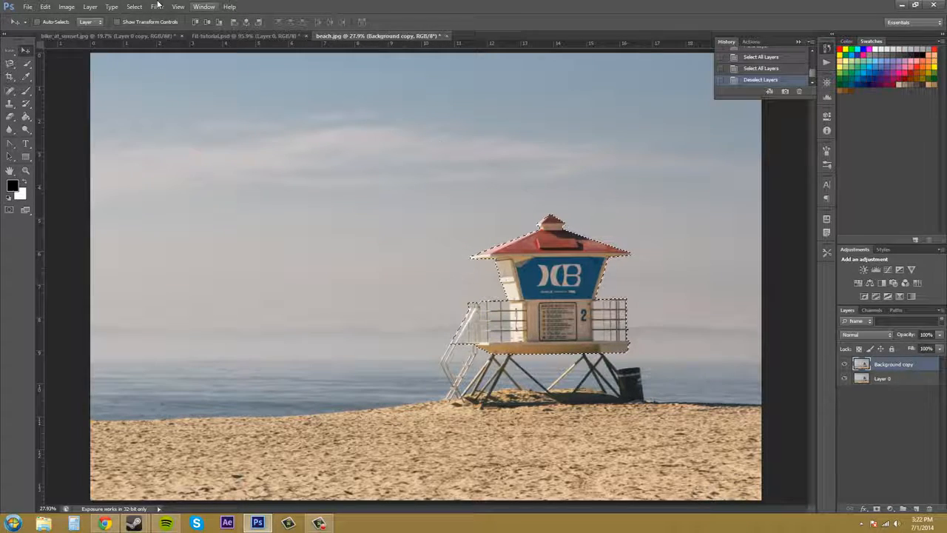
left_click(134, 6)
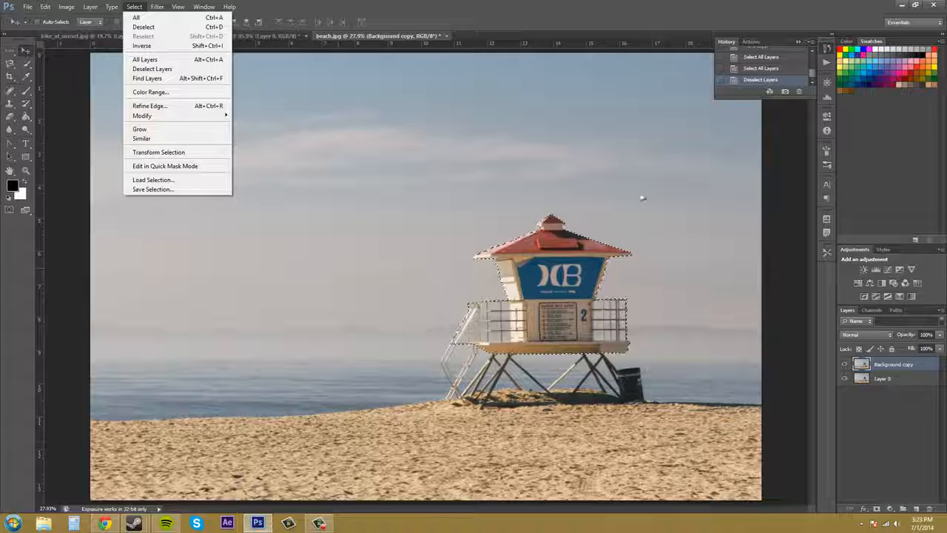
Extend the tower's selection to matching colours across the Background copy layer with Similar.
left_click(485, 244)
key("z")
left_click_drag(482, 244, 540, 233)
key("v")
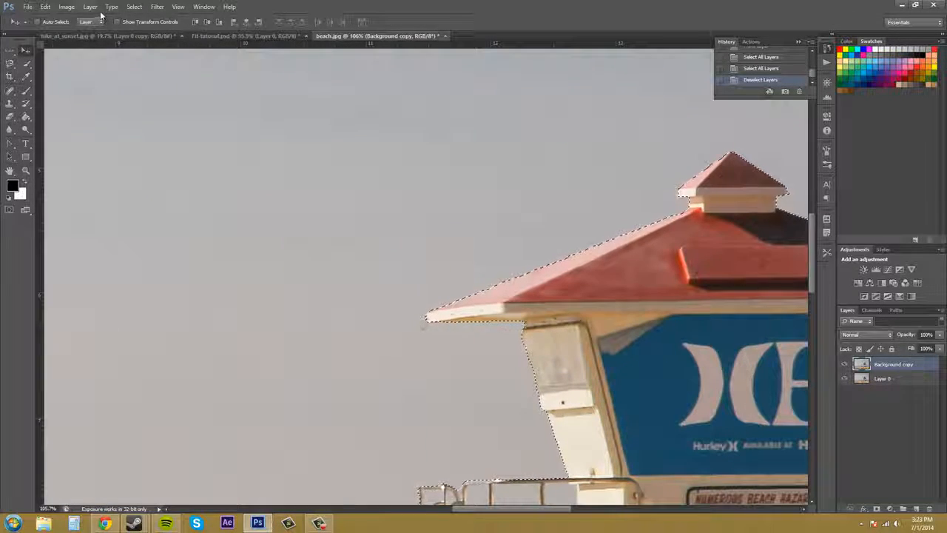
left_click(134, 7)
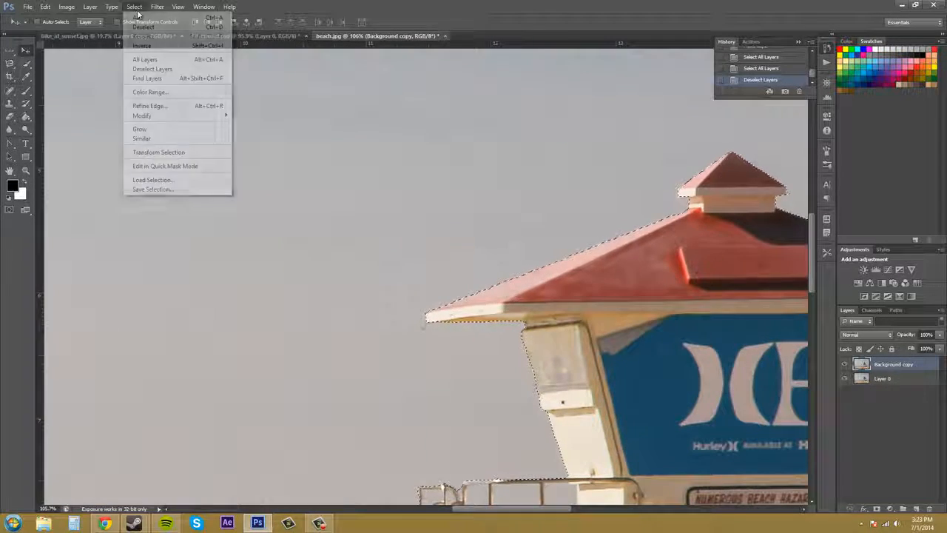
left_click(151, 142)
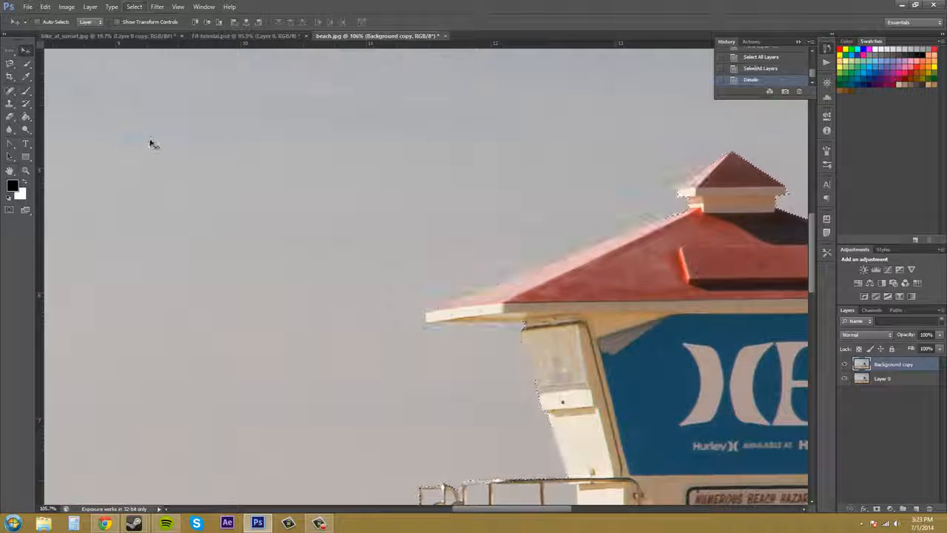
Inspect the extended selection around the tower's cabin and railings, and undo the Similar command.
scroll(500, 213, "down", 3)
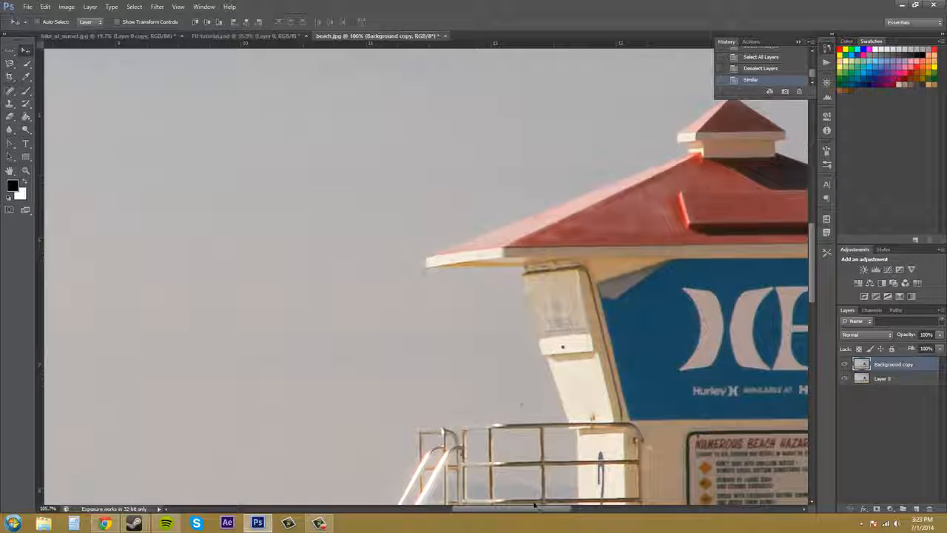
left_click_drag(534, 505, 609, 506)
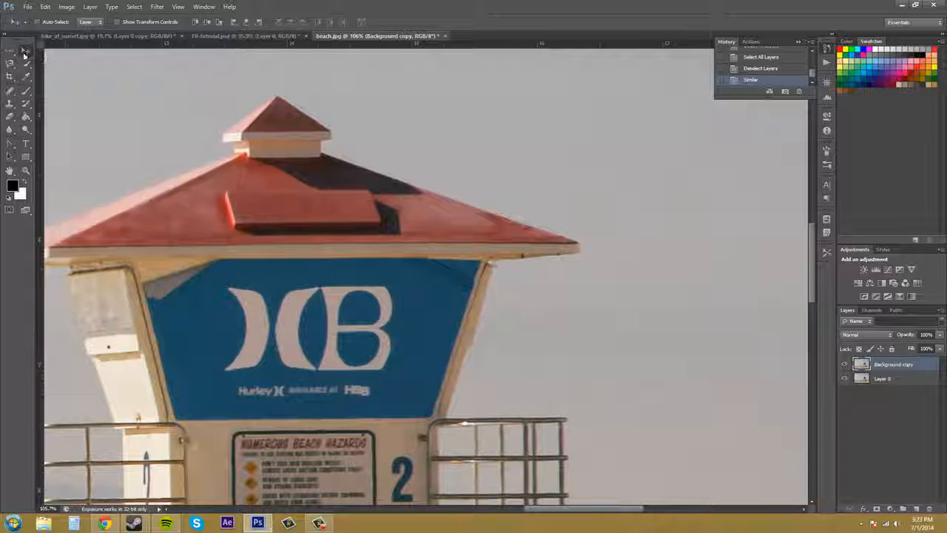
scroll(518, 321, "down", 5)
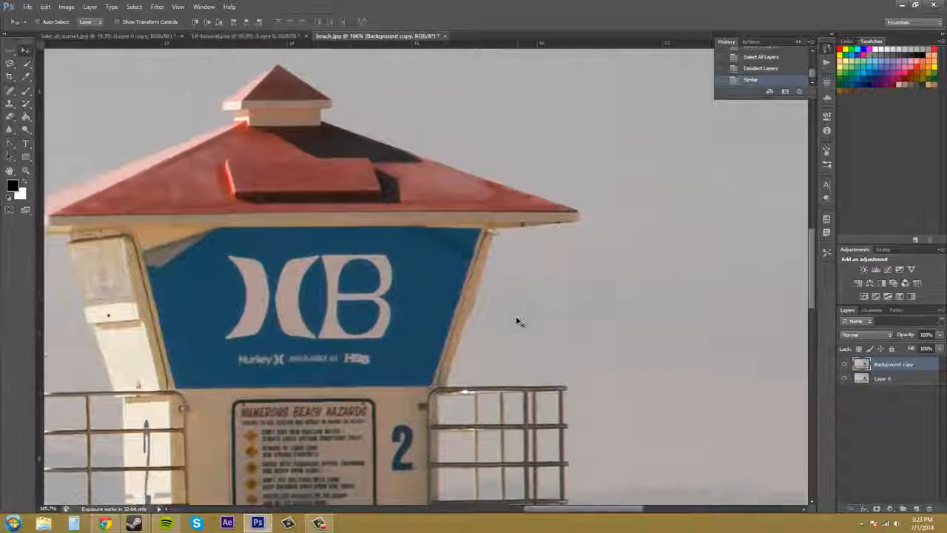
scroll(510, 341, "down", 7)
scroll(487, 334, "up", 5)
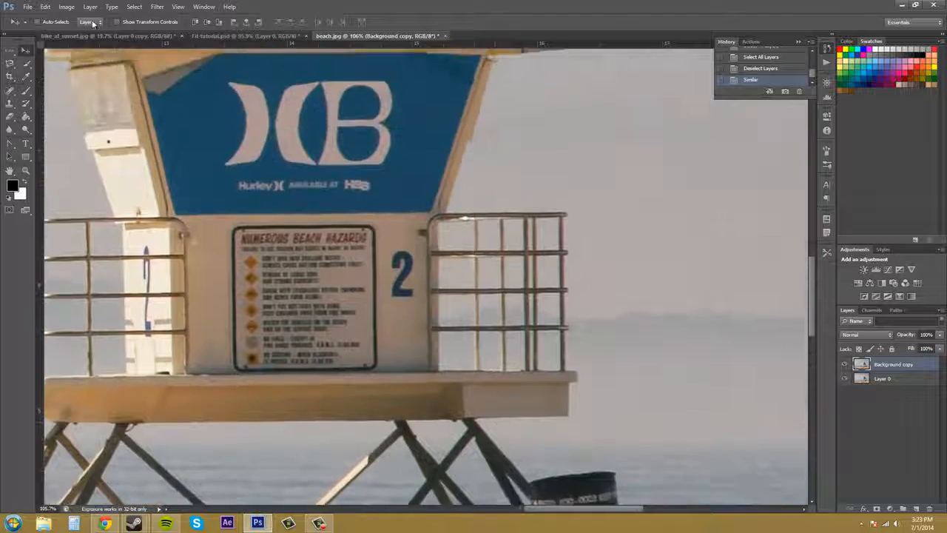
left_click(27, 7)
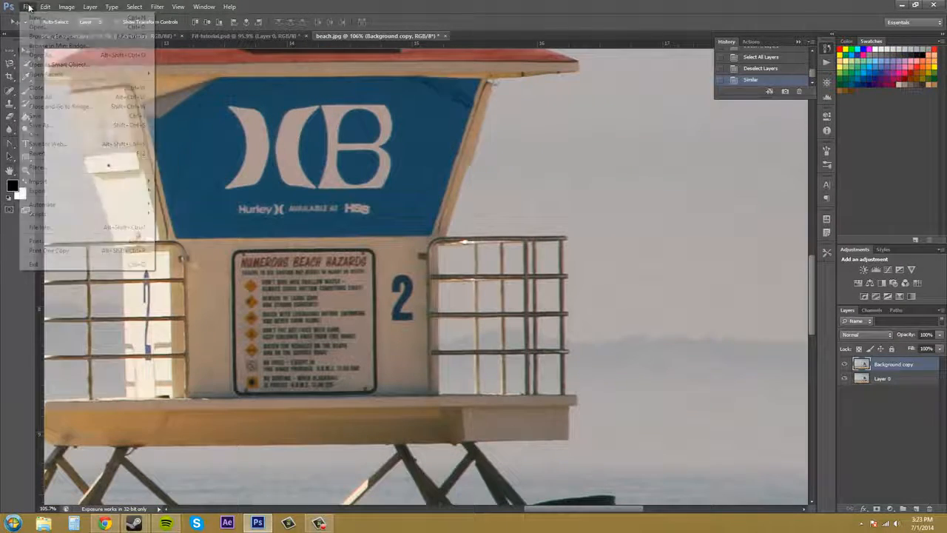
left_click(51, 17)
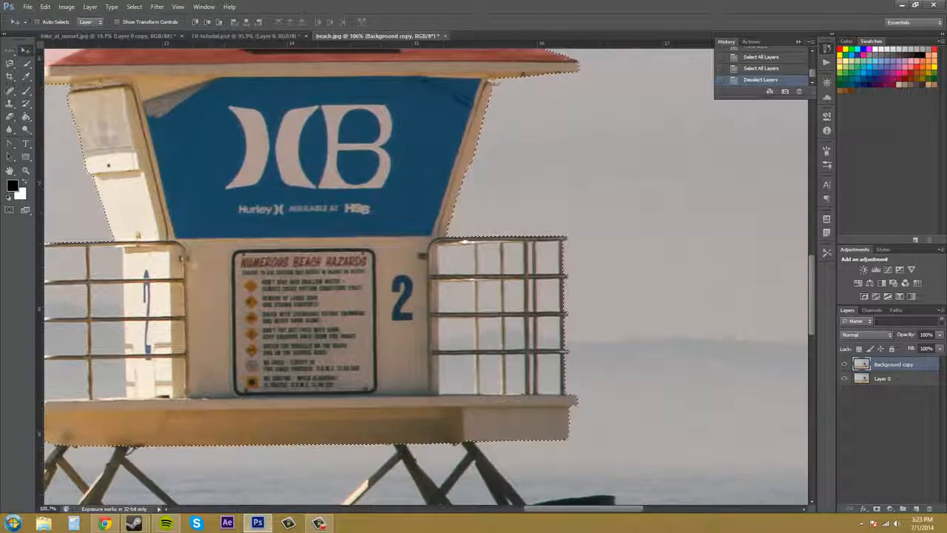
Apply Similar to the tower's selection again with the whole photo in view, and undo it.
left_click_drag(531, 162, 552, 336)
key("z")
key("v")
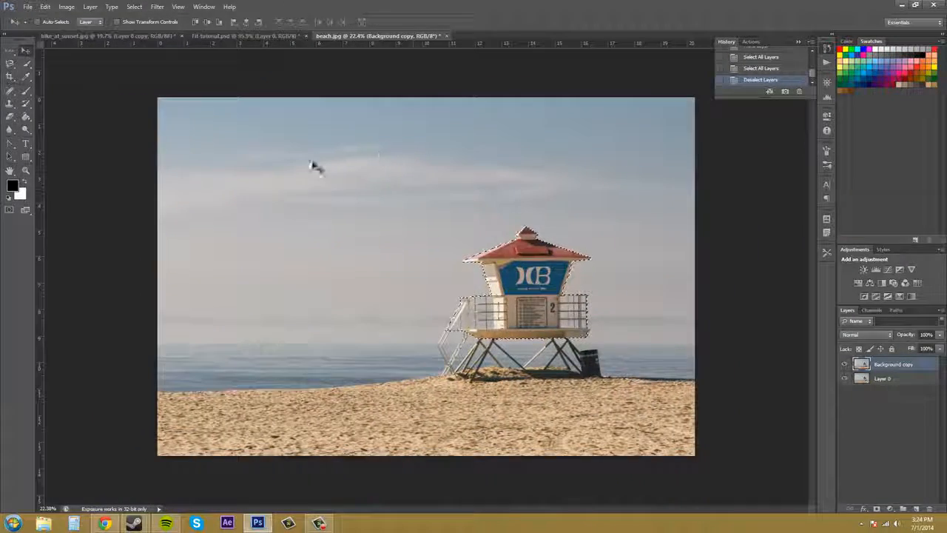
left_click(134, 7)
left_click(142, 138)
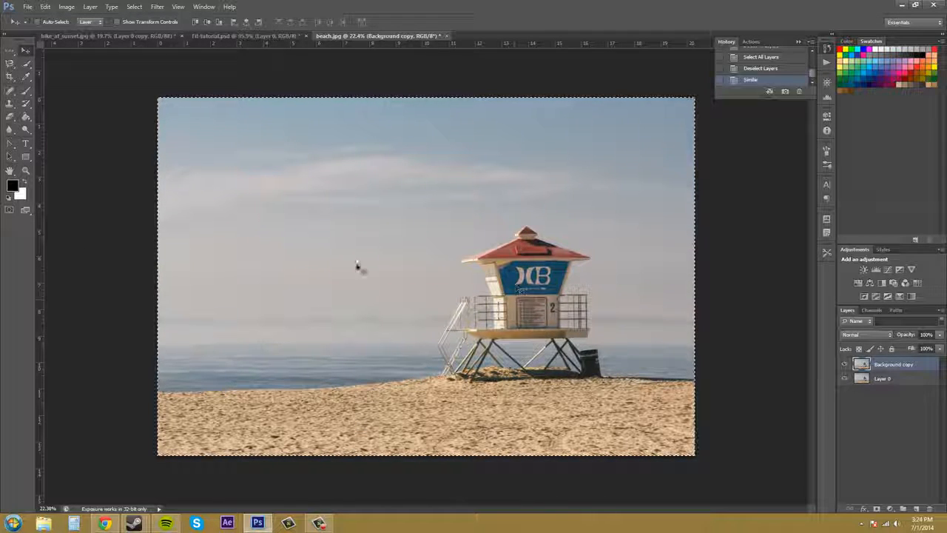
left_click(45, 7)
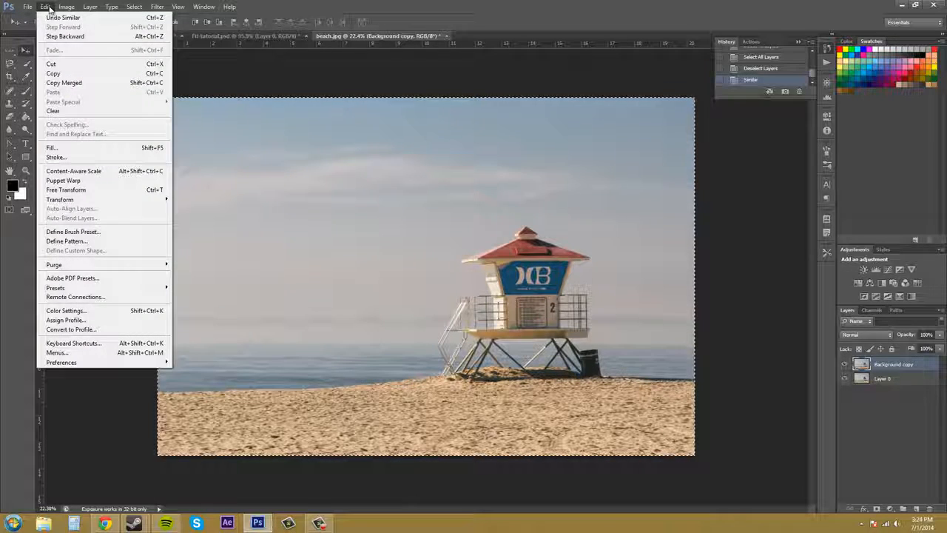
left_click(50, 17)
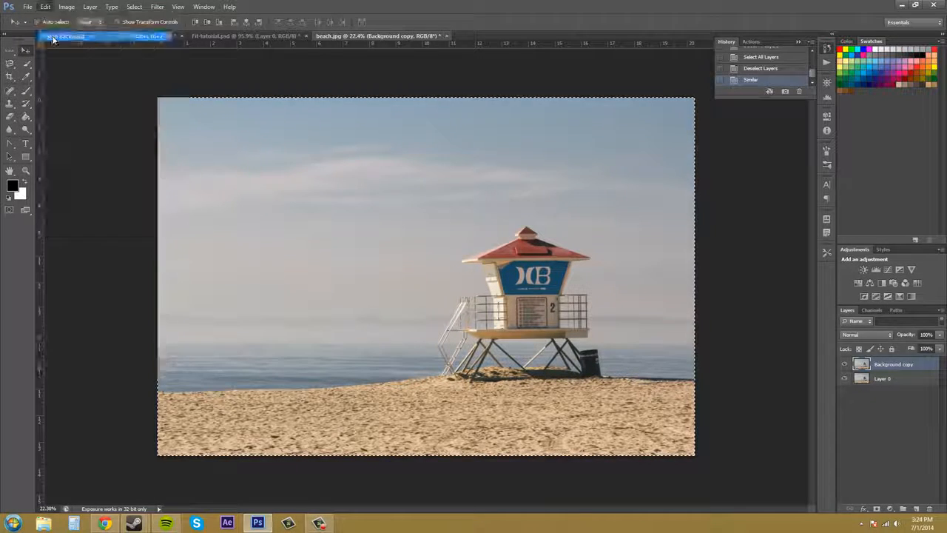
Make the Background copy layer active so that the Grow command can be used on the tower's selection.
left_click(131, 8)
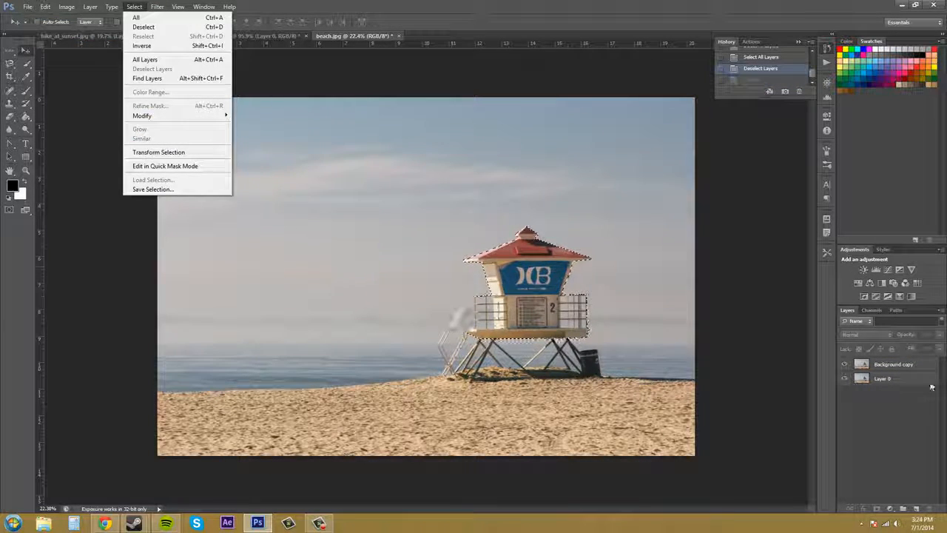
left_click(892, 366)
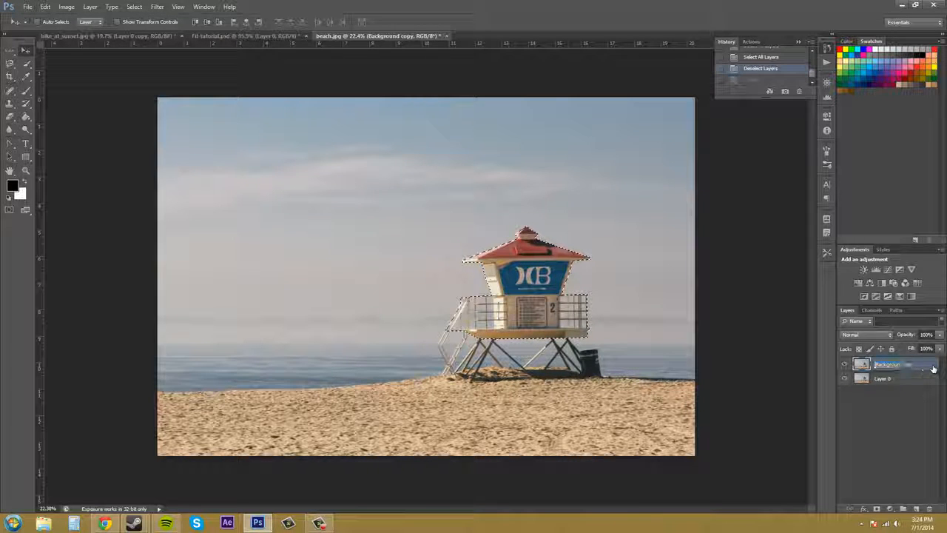
left_click(133, 7)
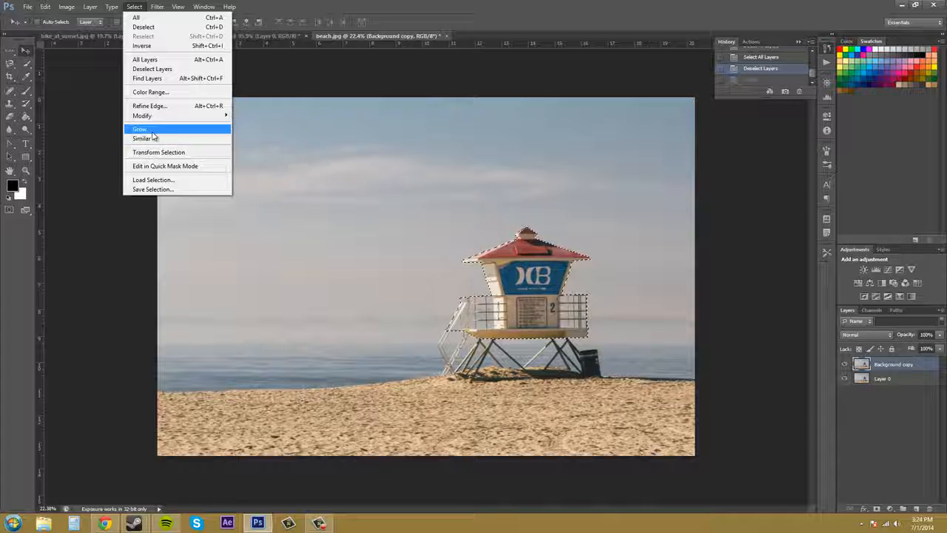
left_click(494, 232)
Extend the tower's selection into adjacent similar colours on the Background copy layer with Grow.
key("z")
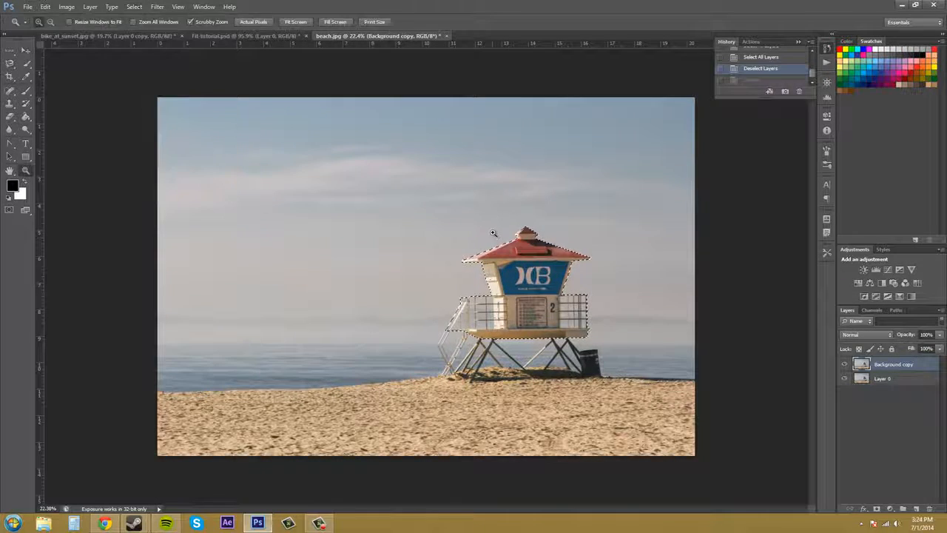
left_click_drag(493, 234, 552, 239)
key("v")
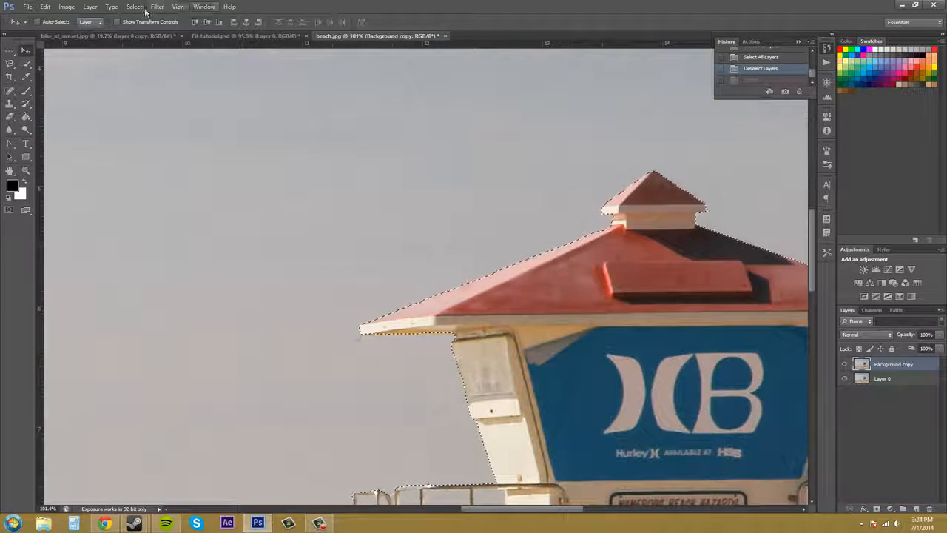
left_click(134, 7)
left_click(158, 129)
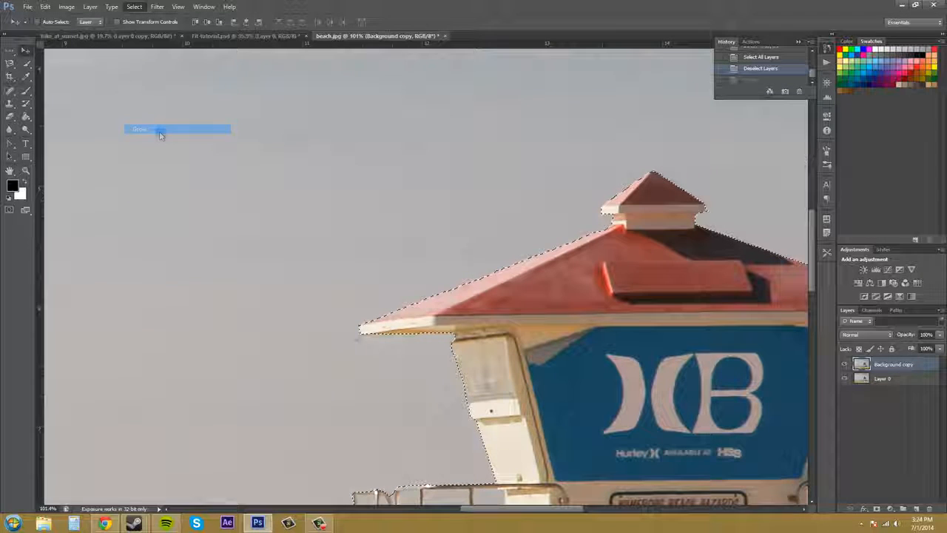
scroll(563, 225, "down", 4)
key("z")
left_click_drag(589, 220, 503, 207)
key("v")
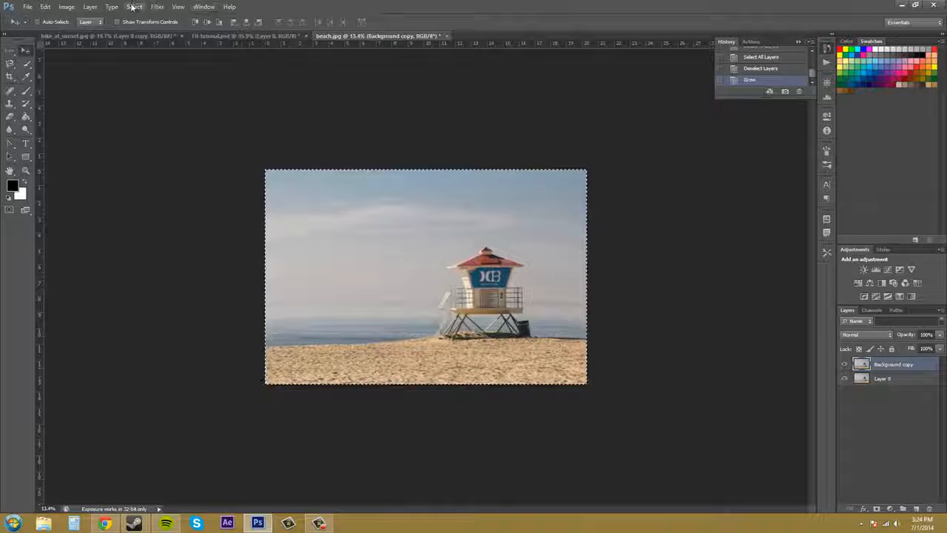
Check which Select and Modify commands are available for the grown selection, and undo the Grow command.
left_click(134, 7)
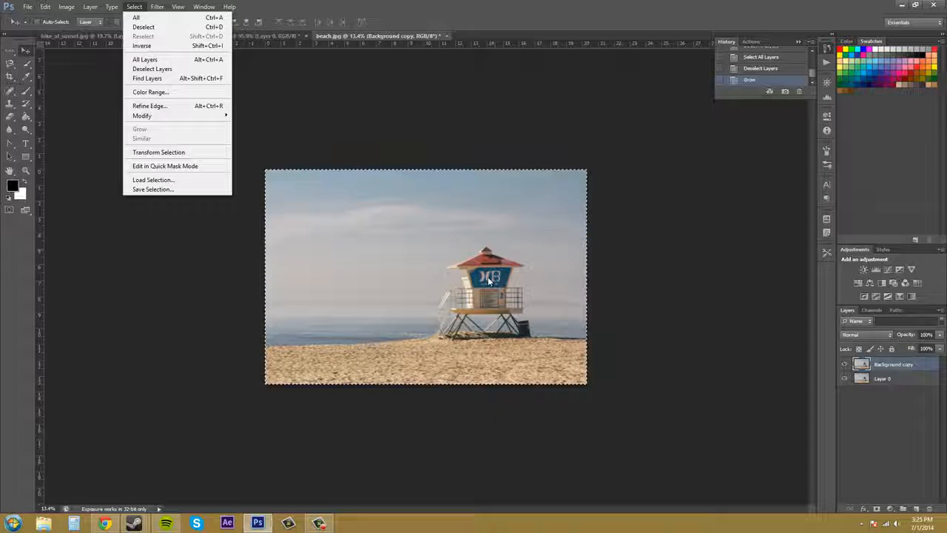
left_click(422, 221)
left_click(135, 6)
mouse_move(157, 8)
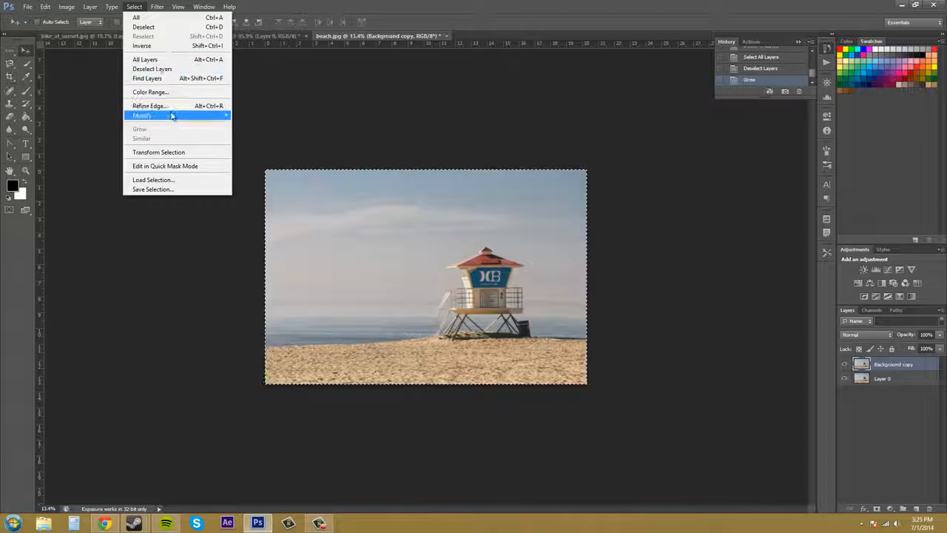
mouse_move(175, 116)
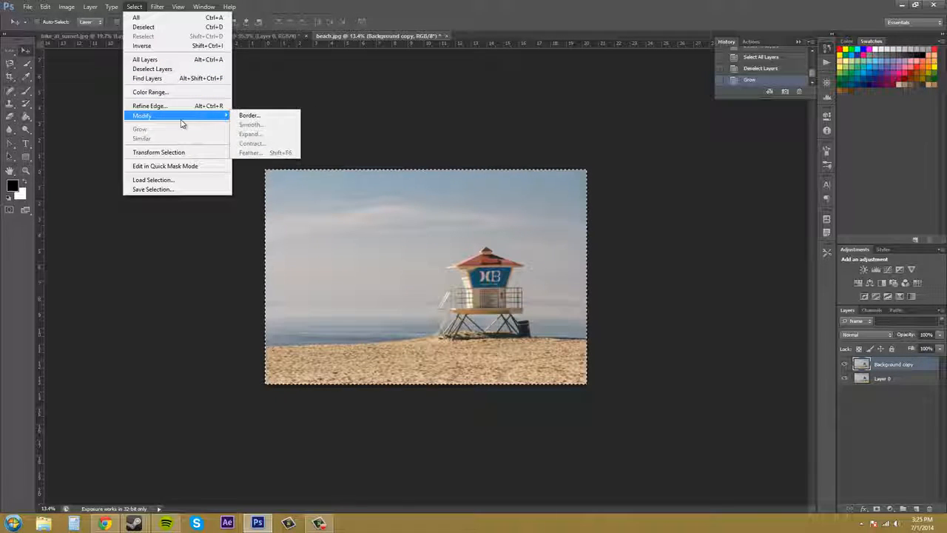
left_click(63, 24)
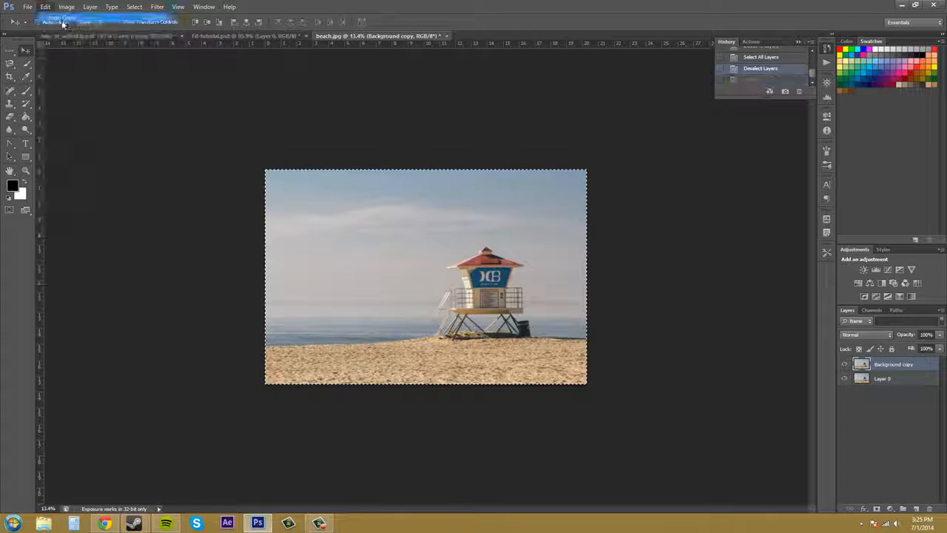
Inspect the selection edge along the tower's roof, cabin and railings at close range.
key("z")
left_click_drag(488, 269, 585, 279)
left_click_drag(265, 204, 311, 203)
key("v")
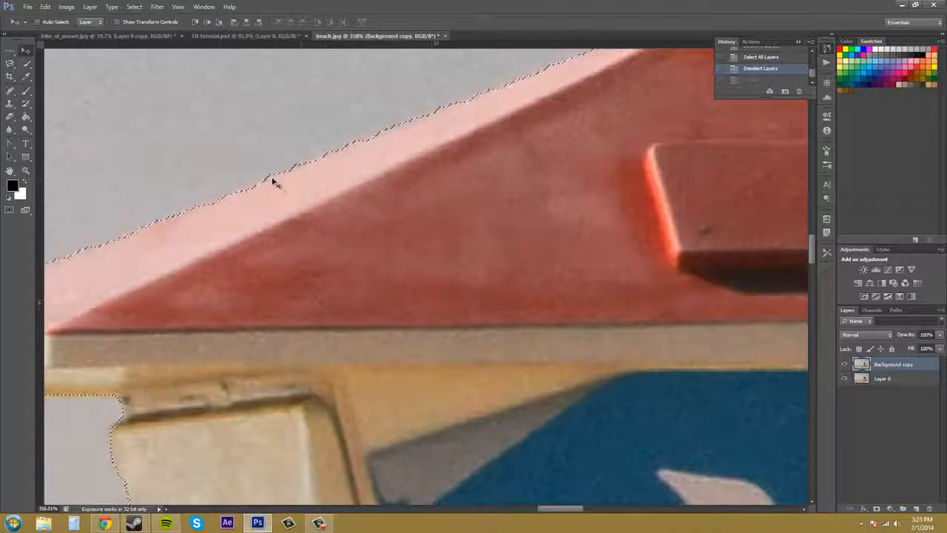
key("z")
left_click_drag(342, 105, 285, 114)
key("v")
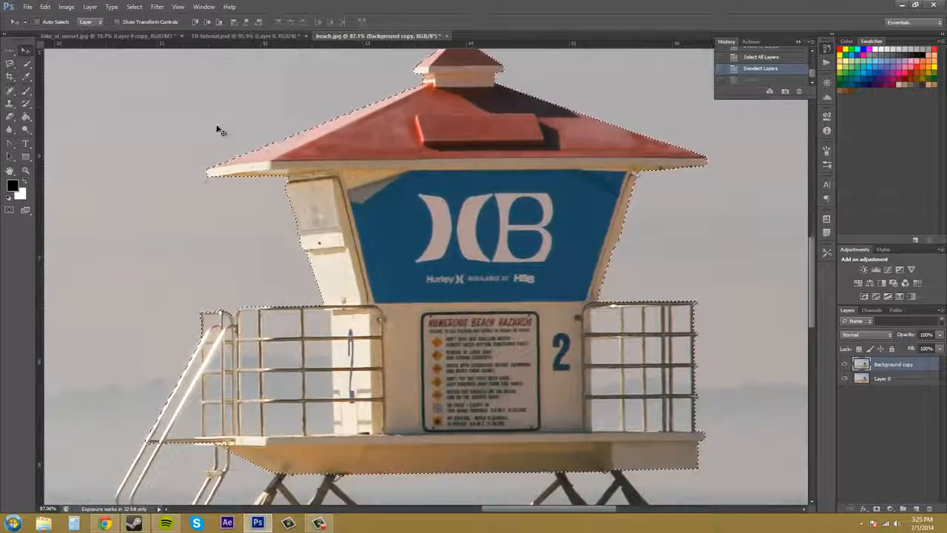
key("z")
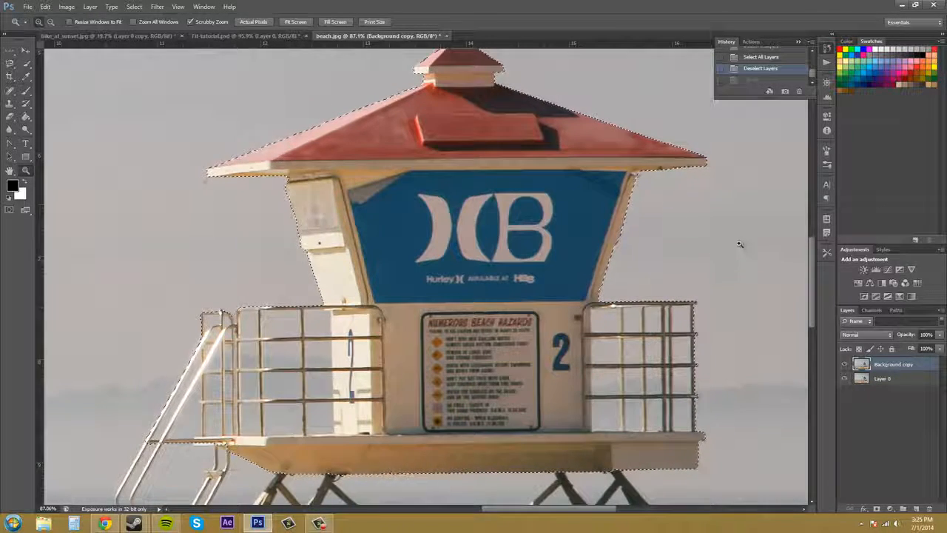
left_click_drag(725, 252, 716, 252)
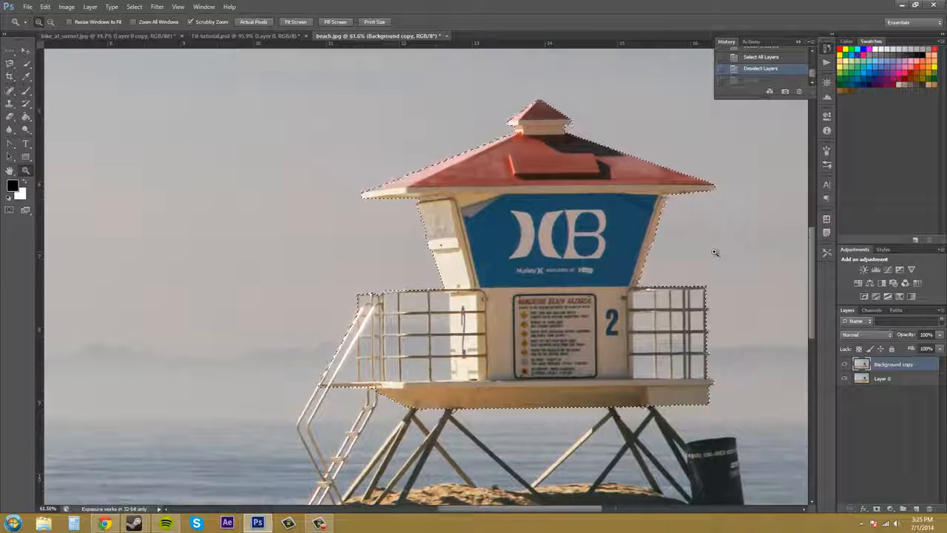
Deselect the tower and bring its selection back.
key("ctrl+d")
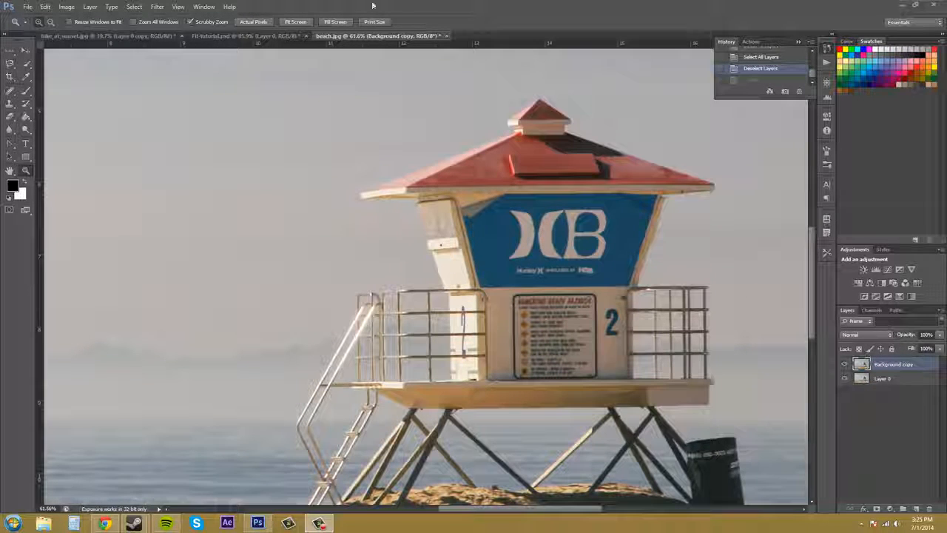
left_click(185, 82)
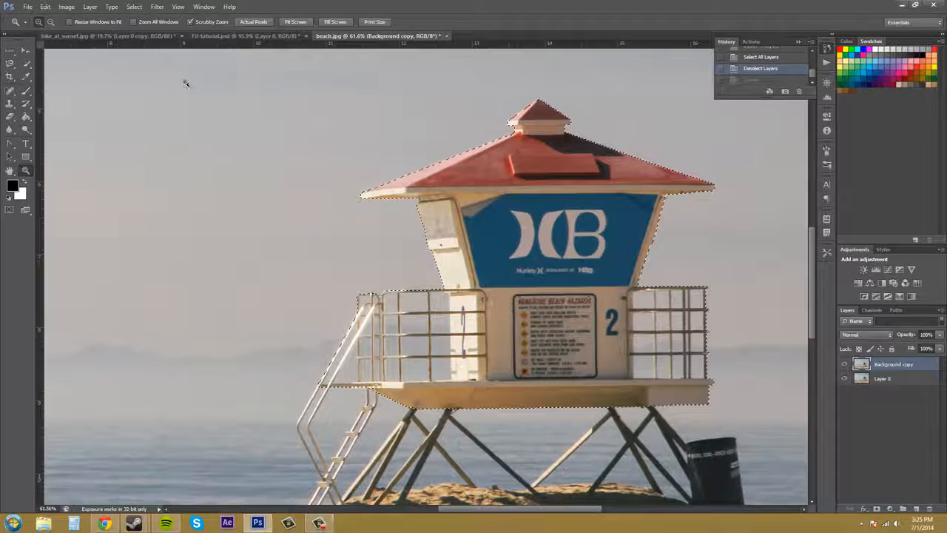
Scale the tower's selection outline to about 115% width and 109% height with Transform Selection, undo the scaling and close the transform.
left_click(133, 6)
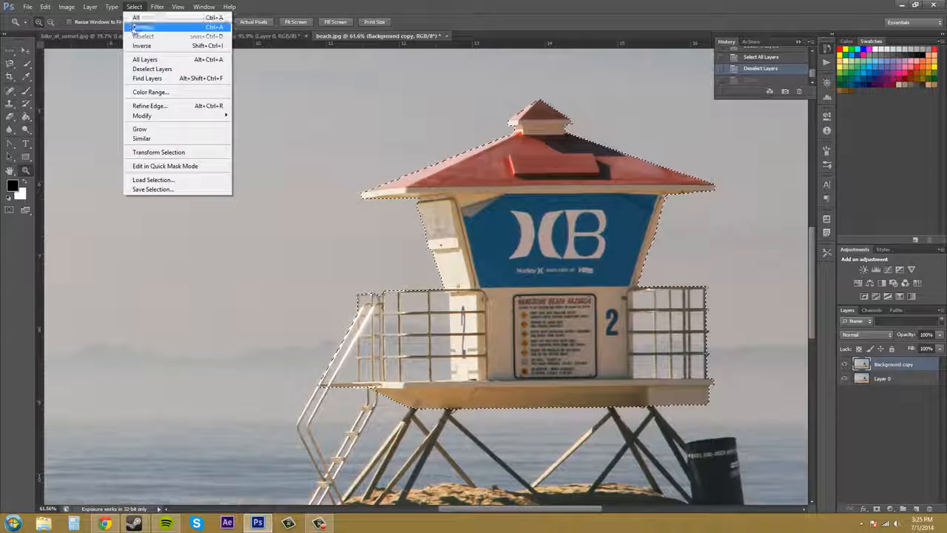
left_click(158, 151)
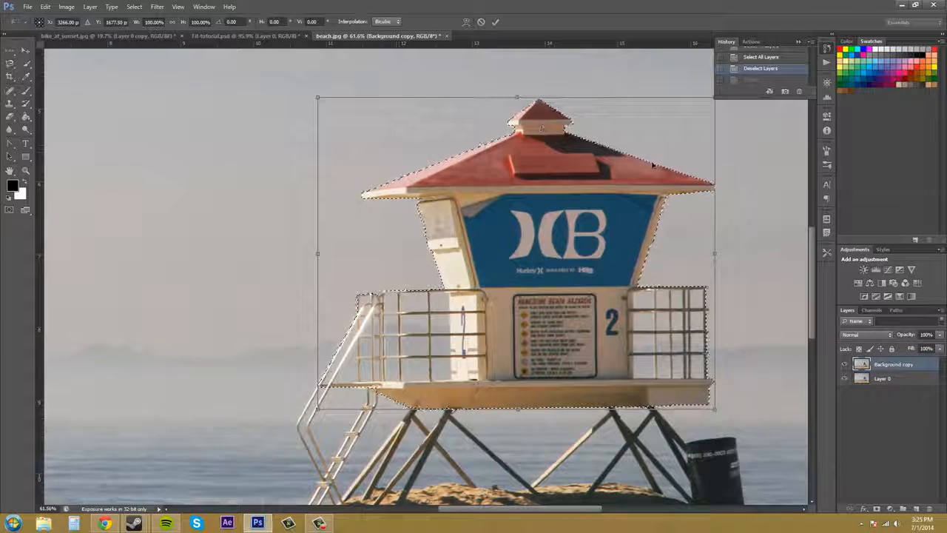
left_click_drag(715, 408, 774, 435)
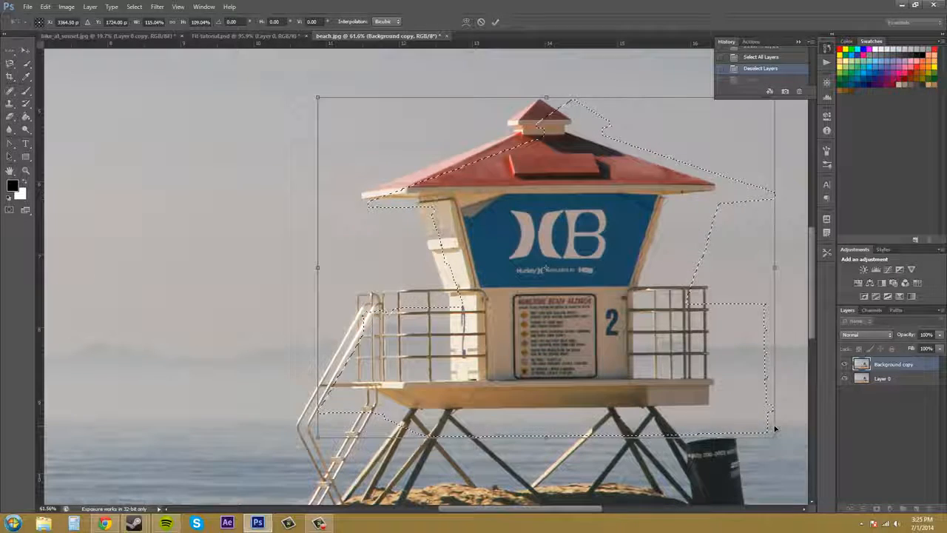
key("ctrl+z")
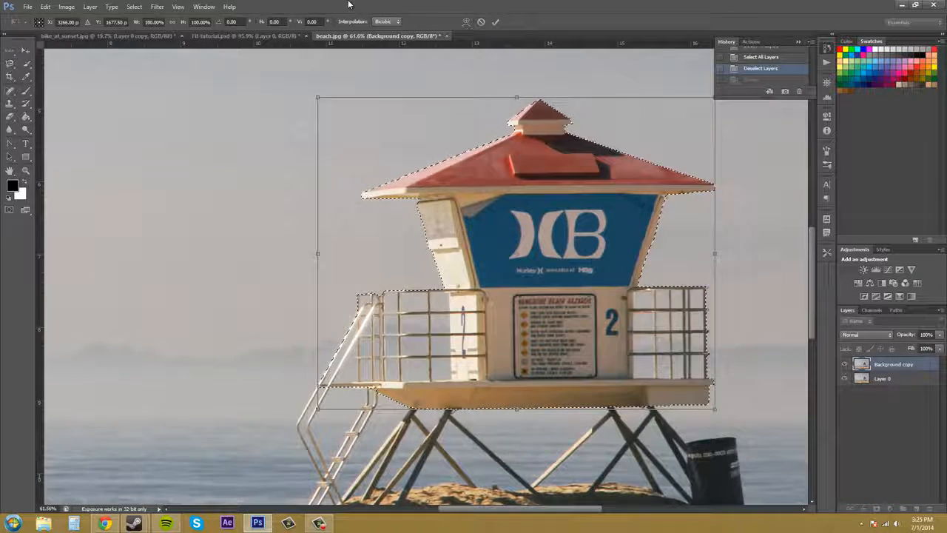
key("Return")
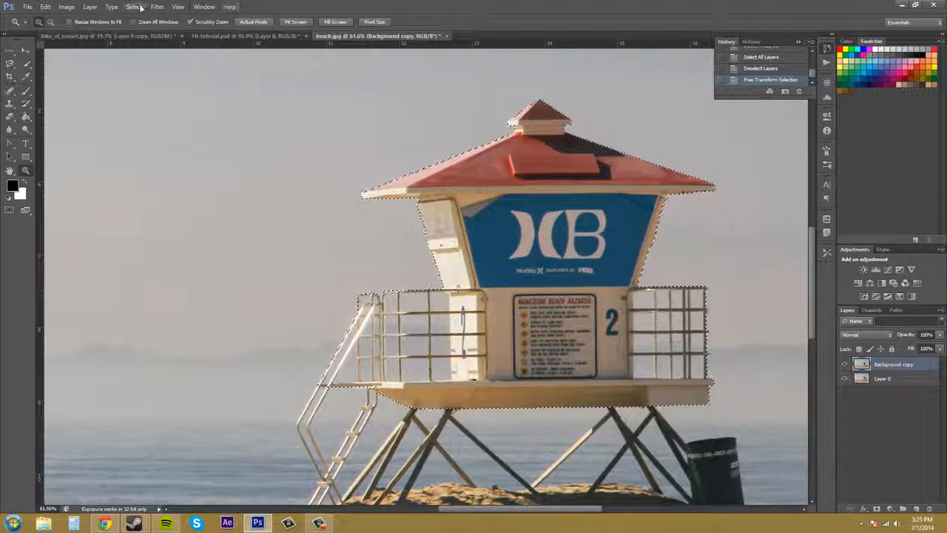
Show the tower's selection in Quick Mask Mode, look over the masked area, and step back out of it.
left_click(135, 7)
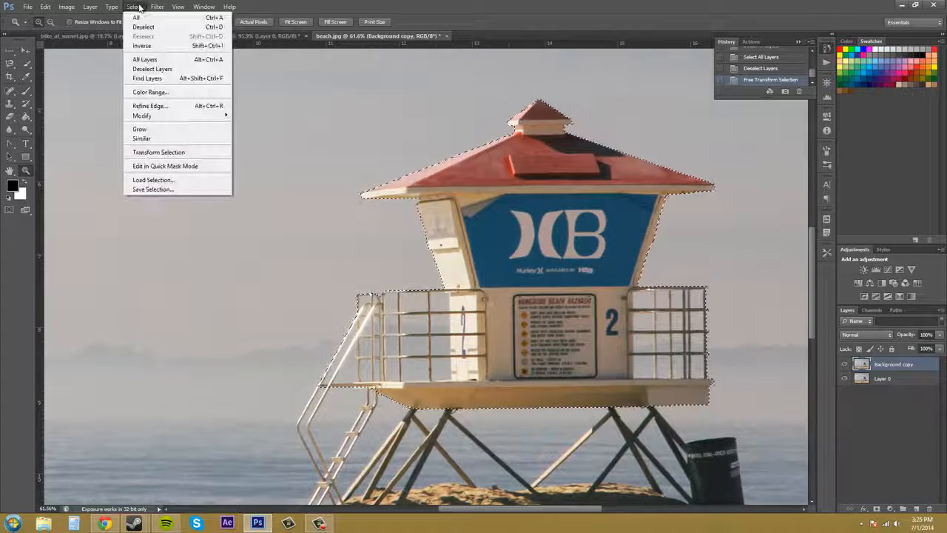
left_click(183, 166)
scroll(427, 284, "down", 1)
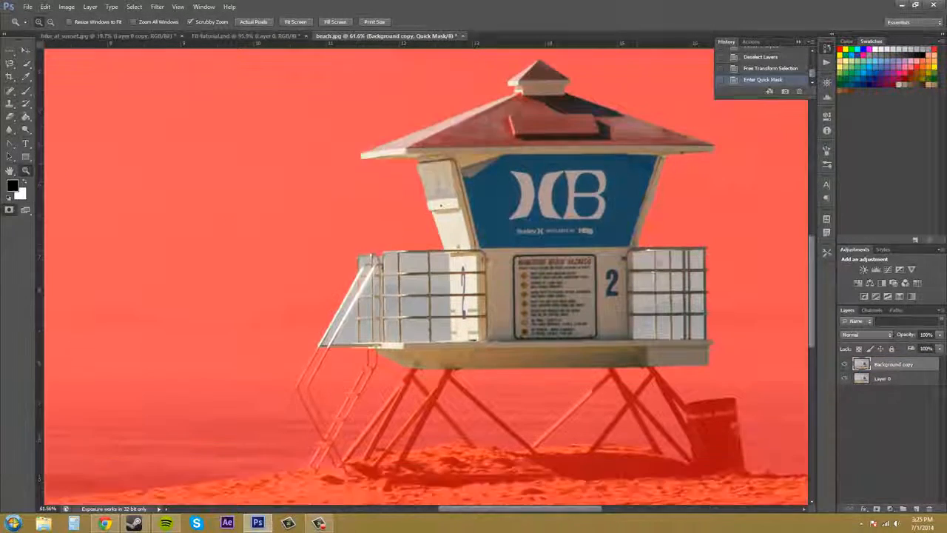
scroll(606, 193, "up", 1)
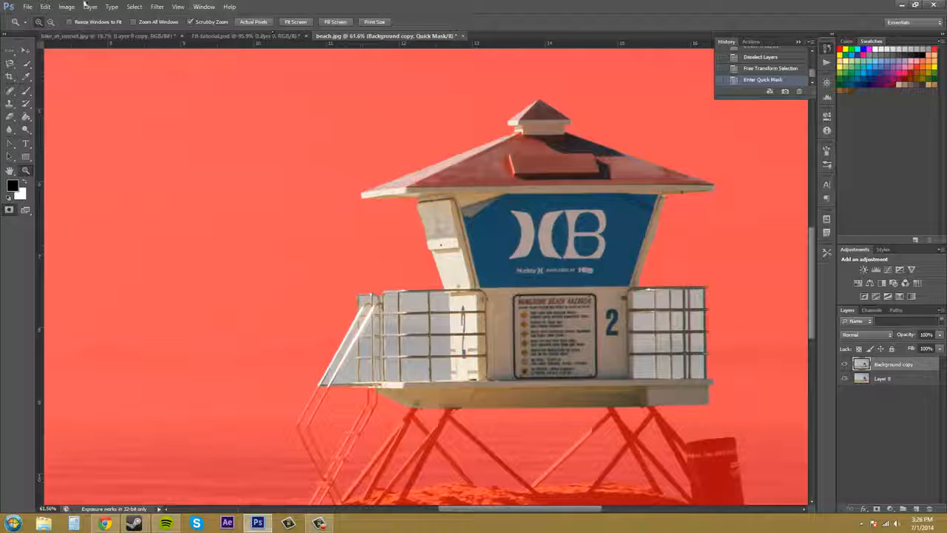
left_click(45, 7)
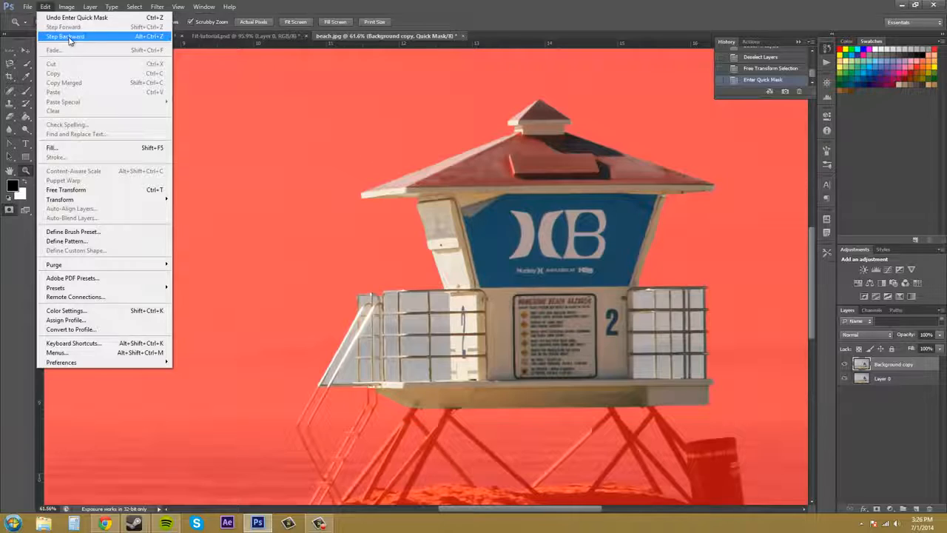
left_click(67, 36)
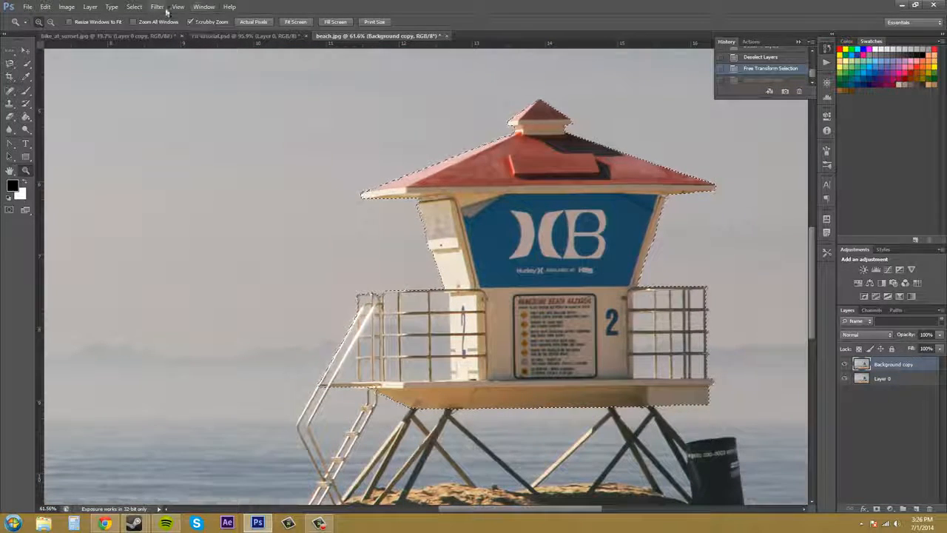
left_click(132, 7)
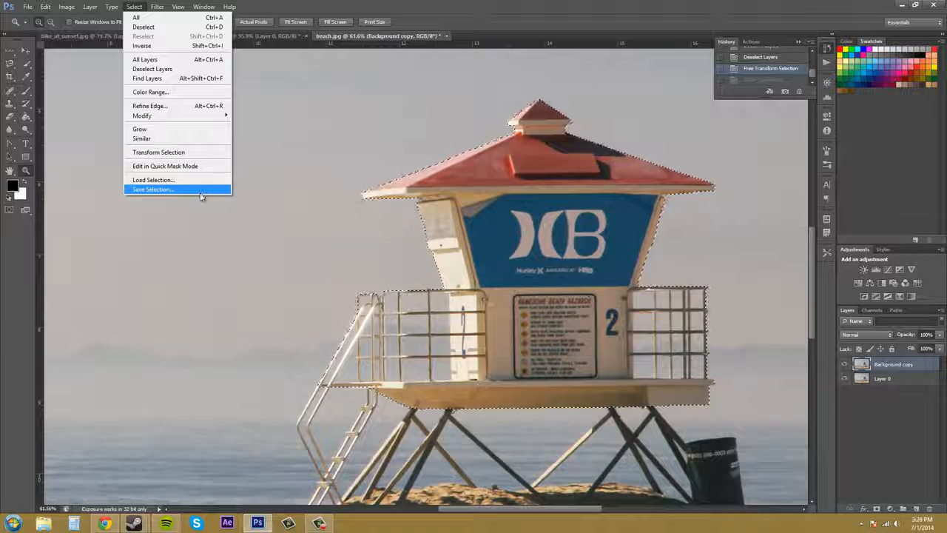
left_click(135, 6)
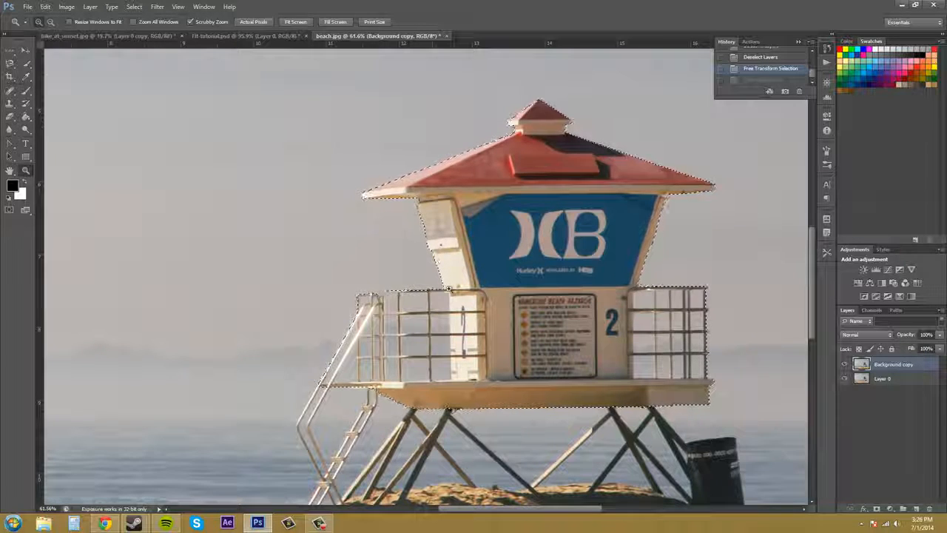
Open Refine Edge for the tower's selection from the Quick Selection tool, look at its edge and output settings, and close it.
left_click(26, 64)
left_click(229, 22)
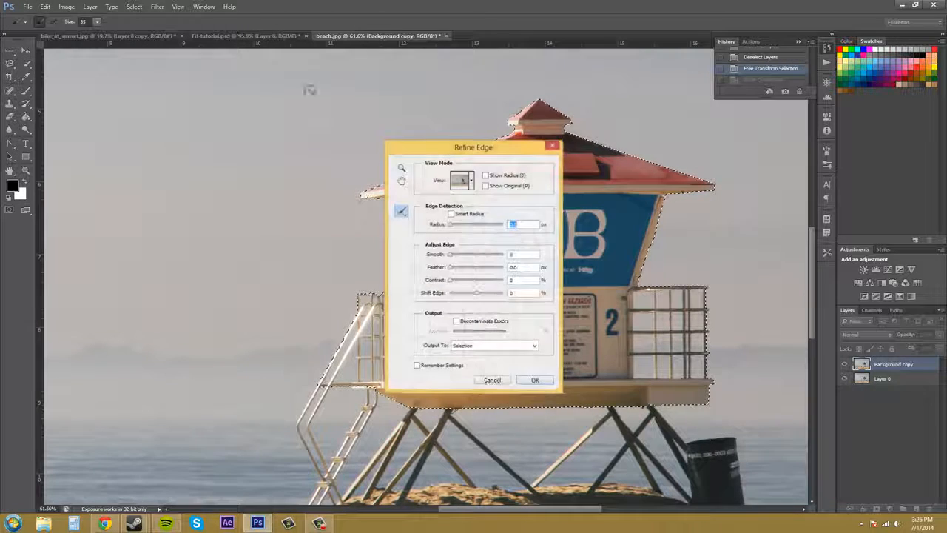
left_click_drag(461, 146, 283, 130)
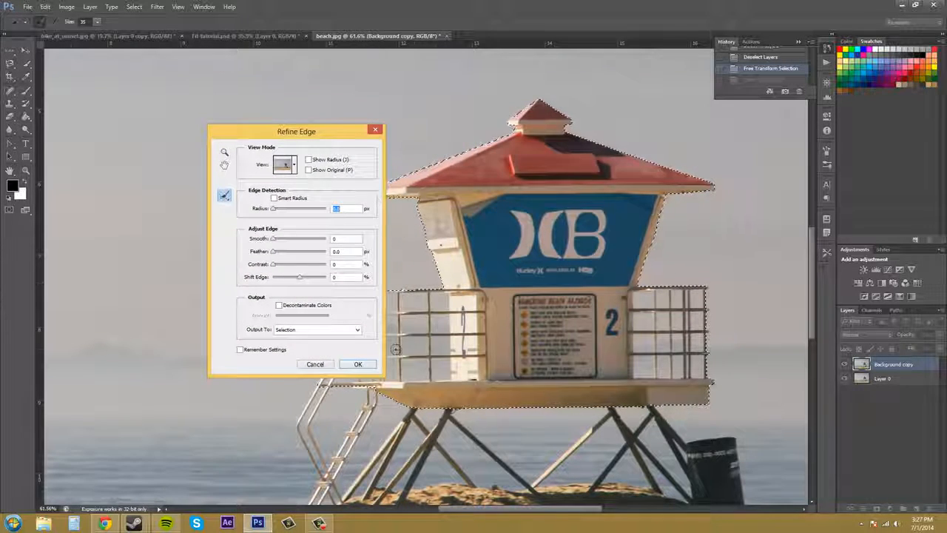
left_click(342, 364)
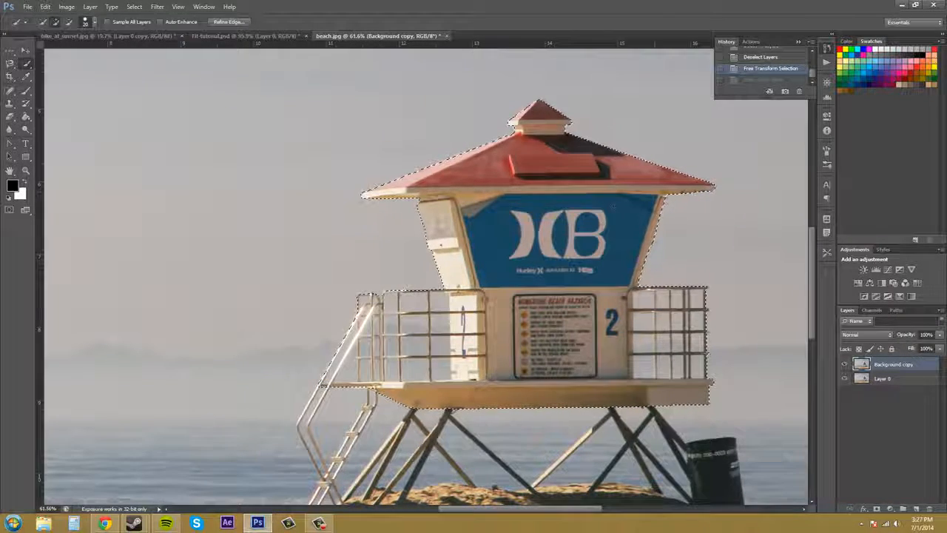